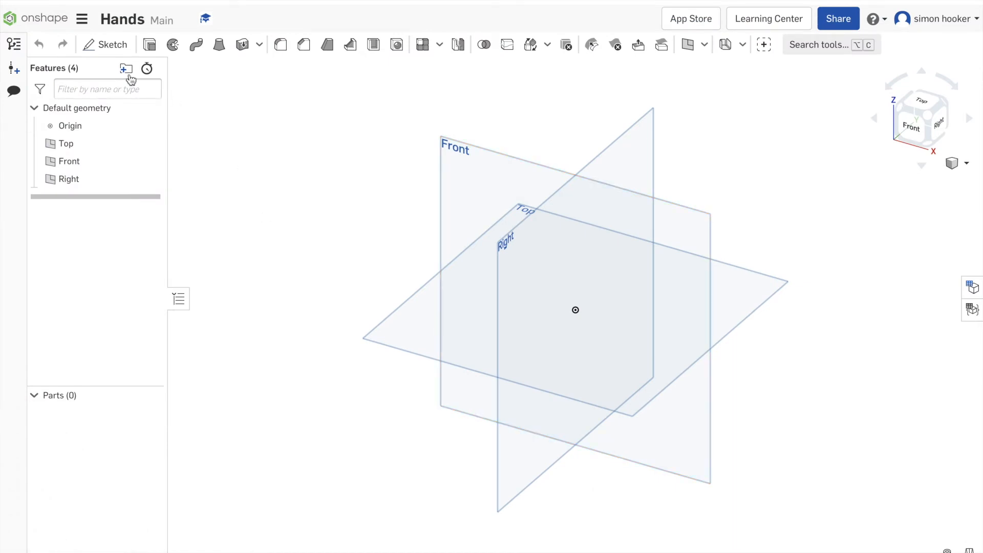
Step: Create a new sketch on the Front plane, name it "Plam", and accept it
click(95, 44)
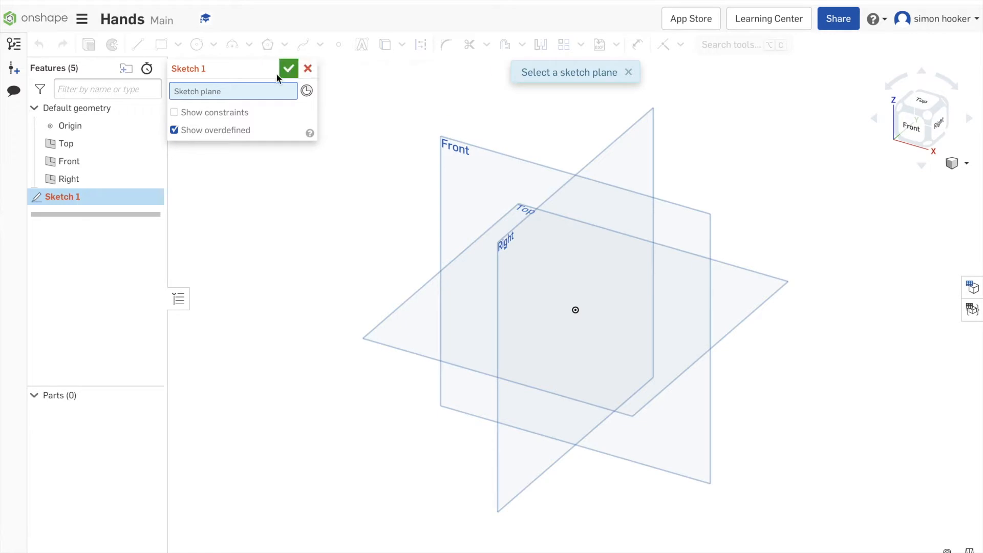
click(268, 69)
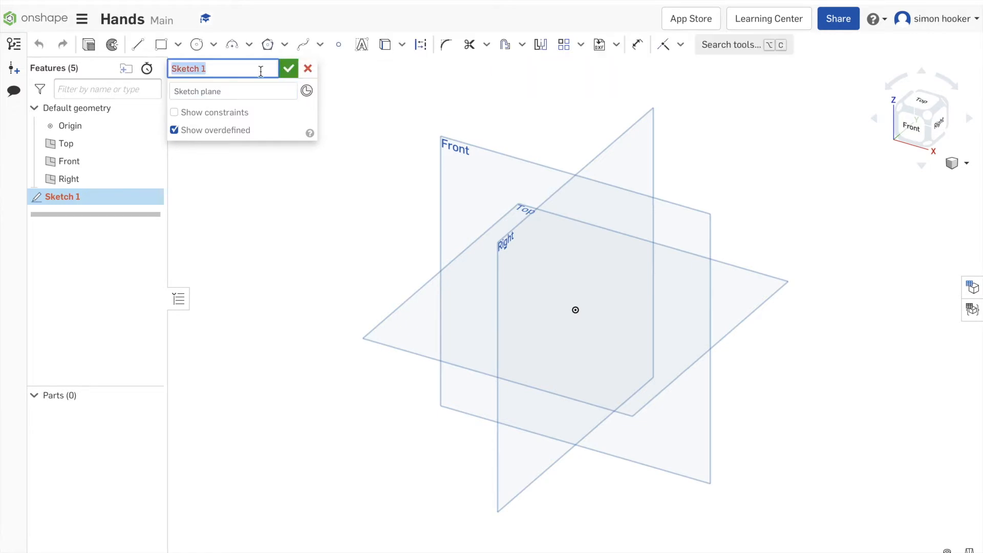
text(Plam)
click(266, 88)
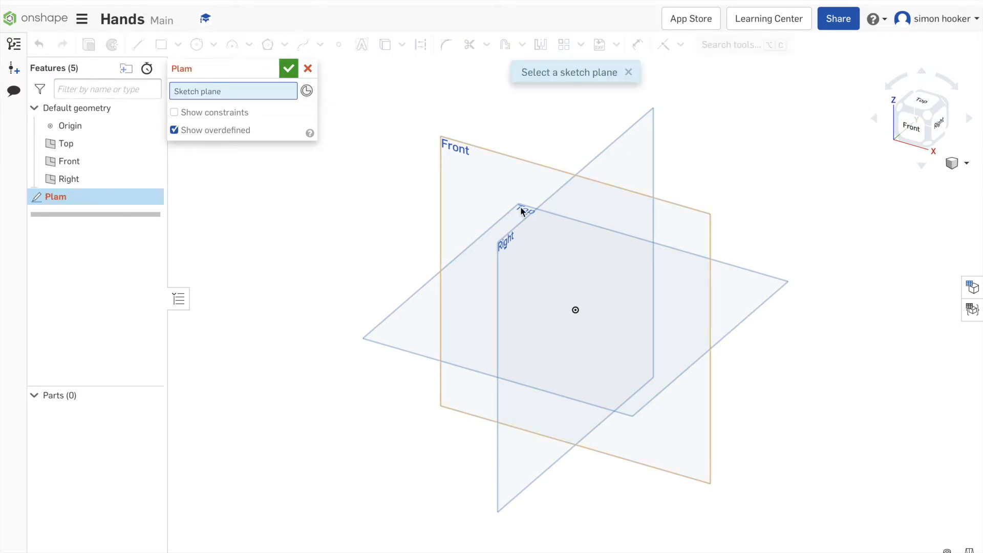
click(538, 164)
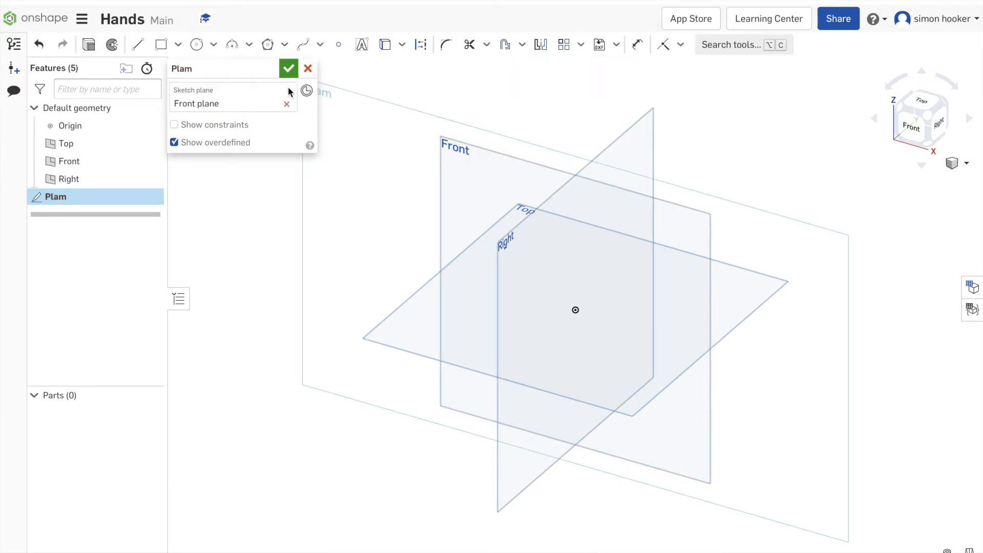
click(287, 70)
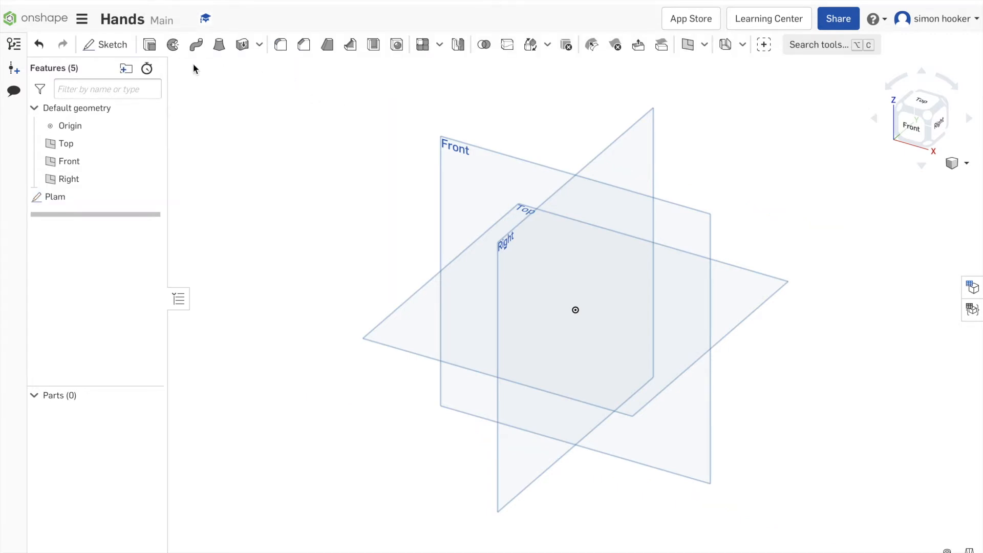
Step: Reopen the Plam sketch for editing and draw a circle about 16.7 mm in diameter centred on the origin
right_click(98, 195)
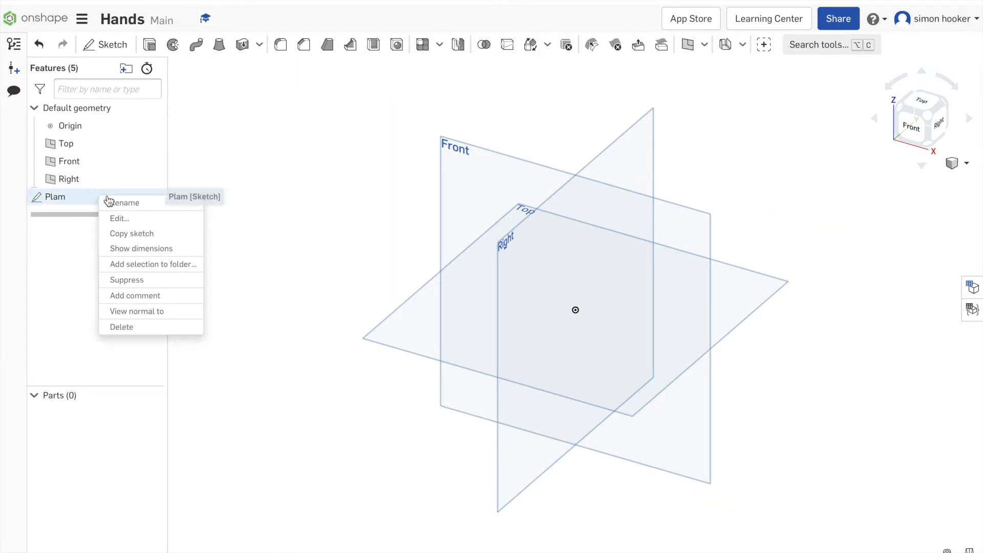
click(138, 218)
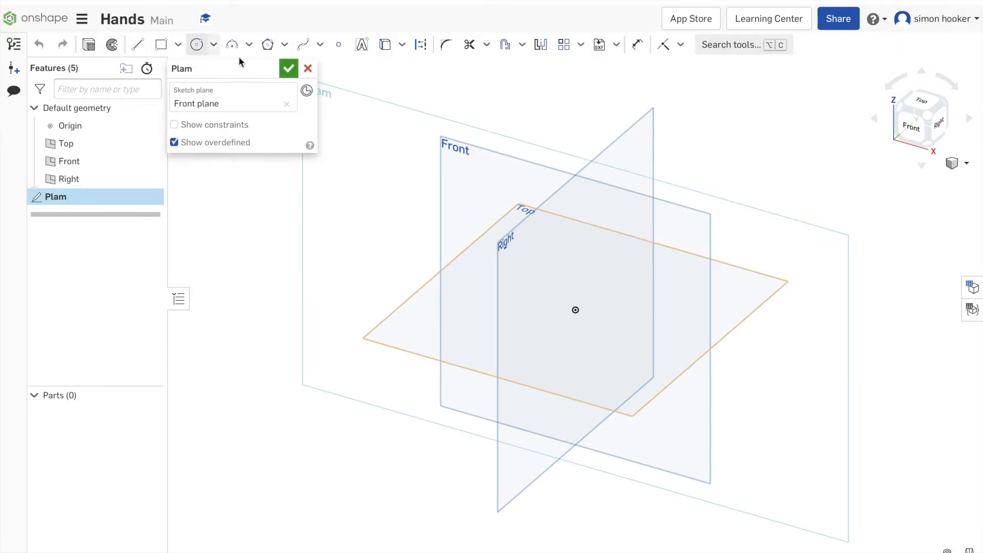
click(909, 126)
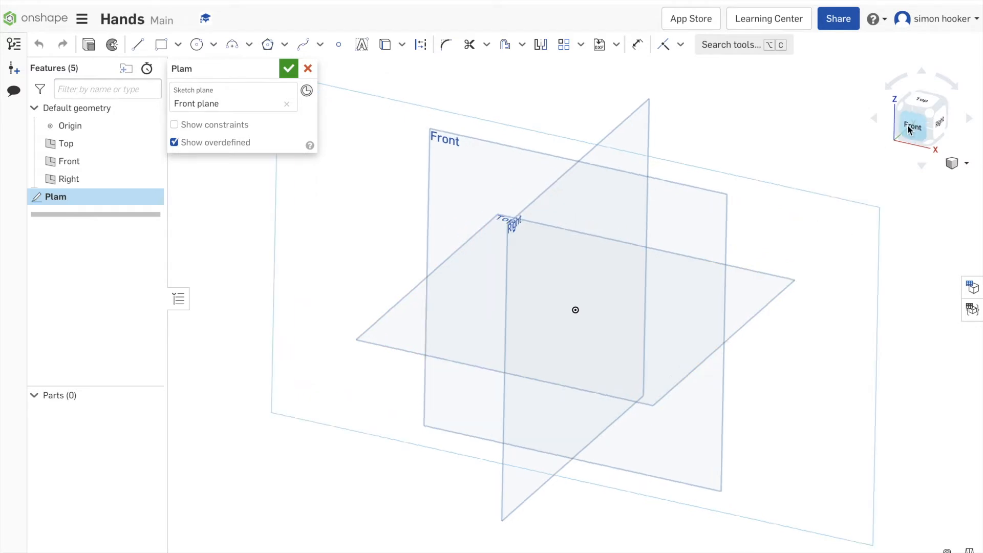
click(197, 46)
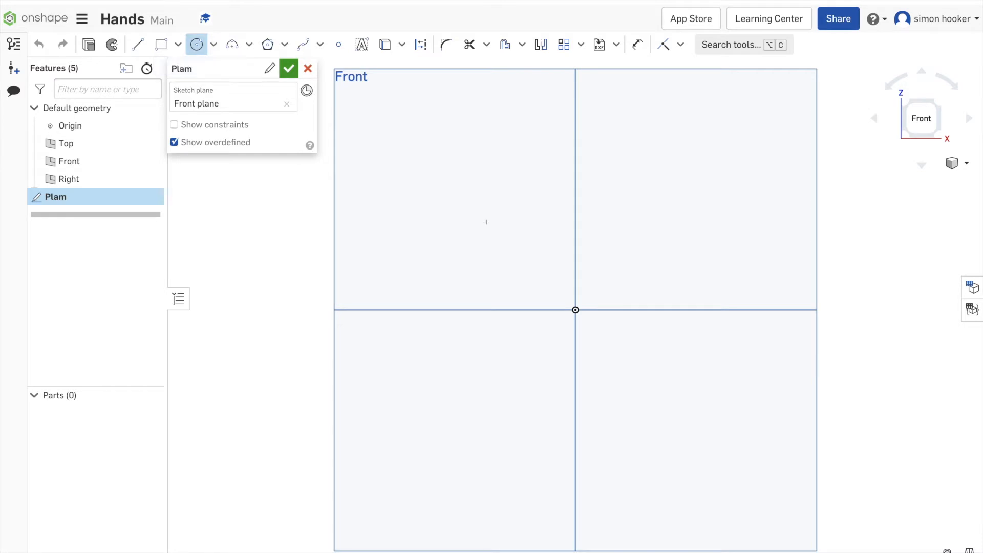
click(575, 310)
click(596, 328)
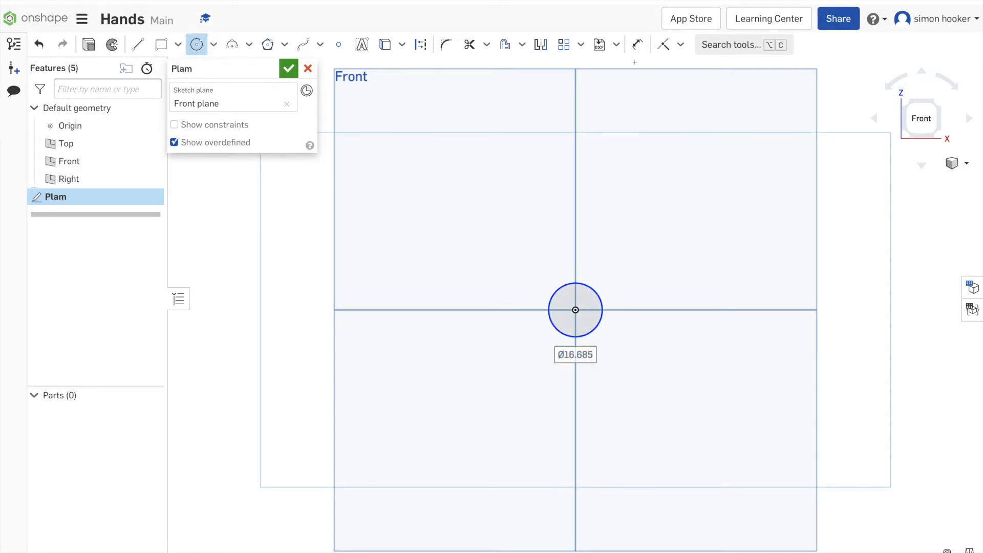
Step: Dimension the circle's diameter to 6 mm and finish the Plam sketch
click(638, 45)
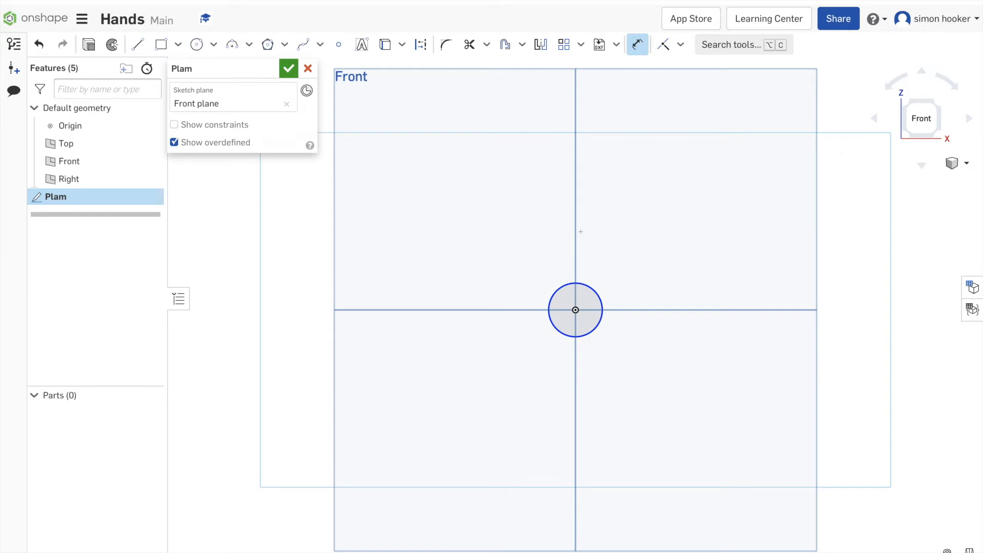
click(592, 294)
click(647, 250)
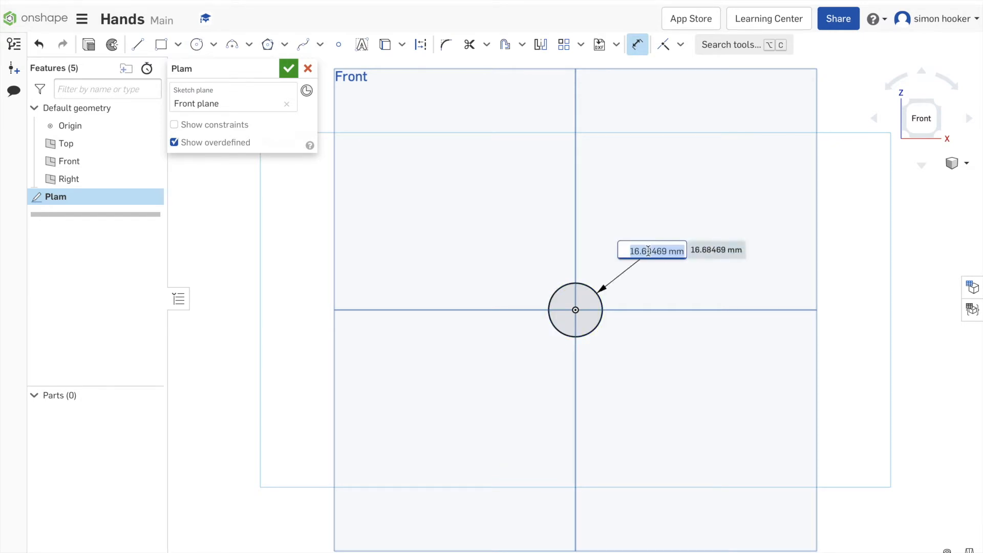
text(6)
key(Return)
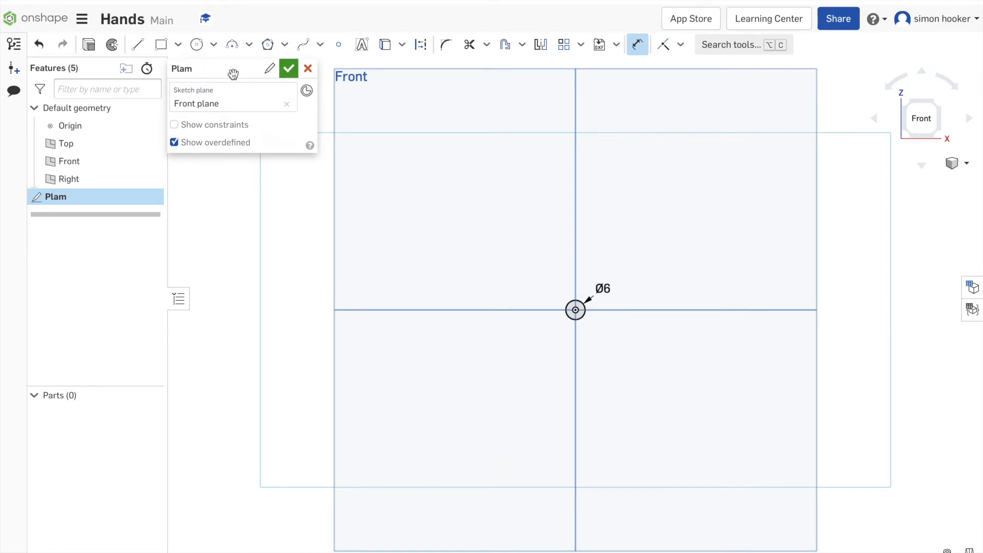
click(288, 69)
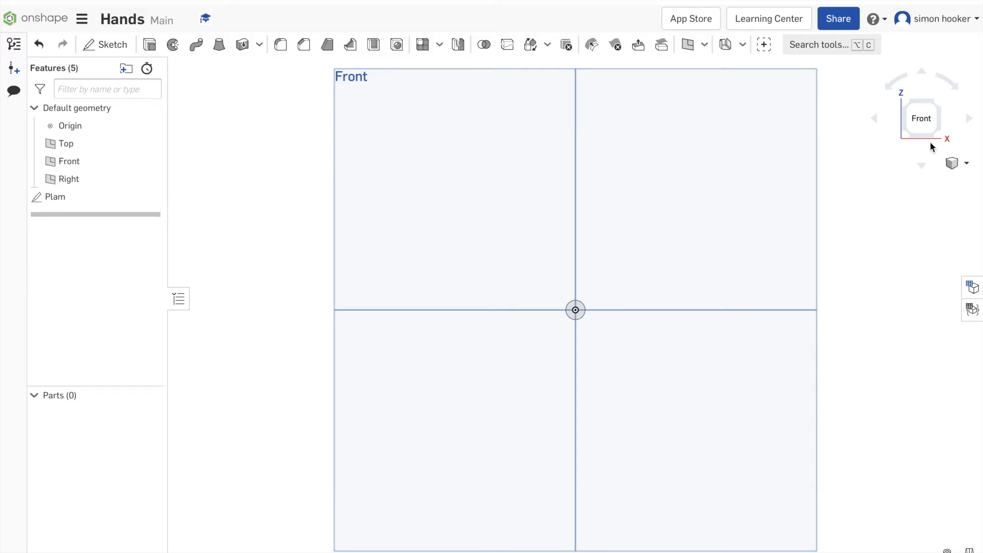
Step: Extrude the Plam sketch as a new solid with a symmetric end type and a depth of 3 mm
click(966, 163)
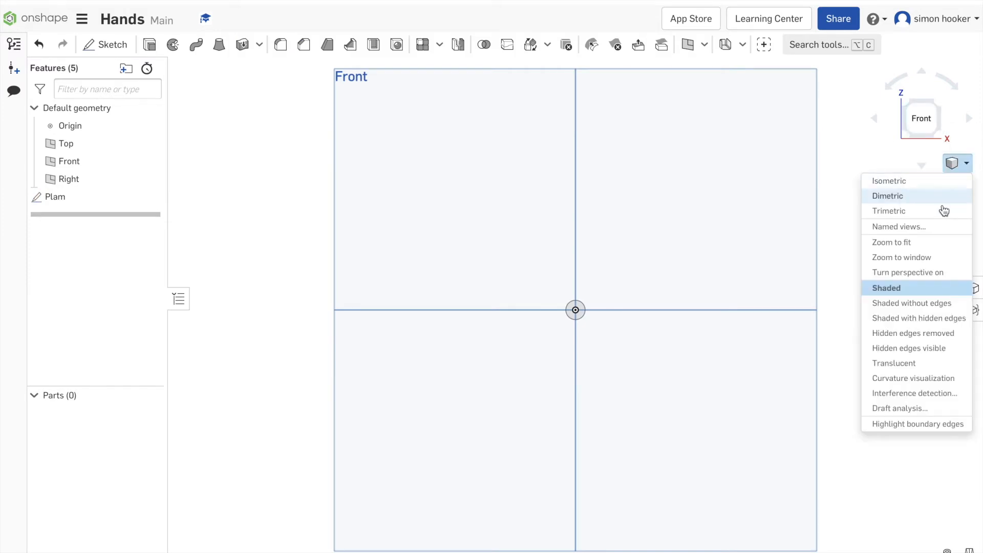
click(930, 185)
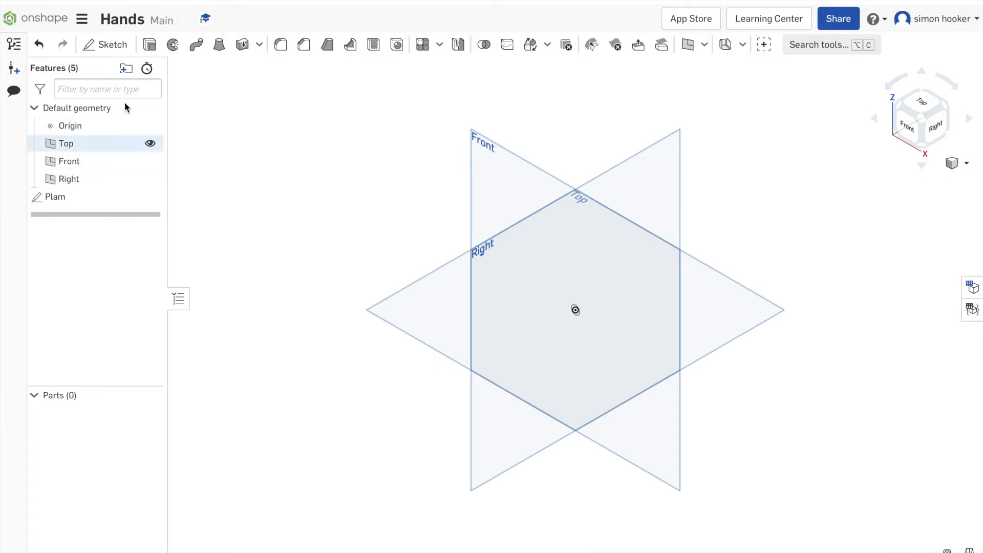
click(149, 44)
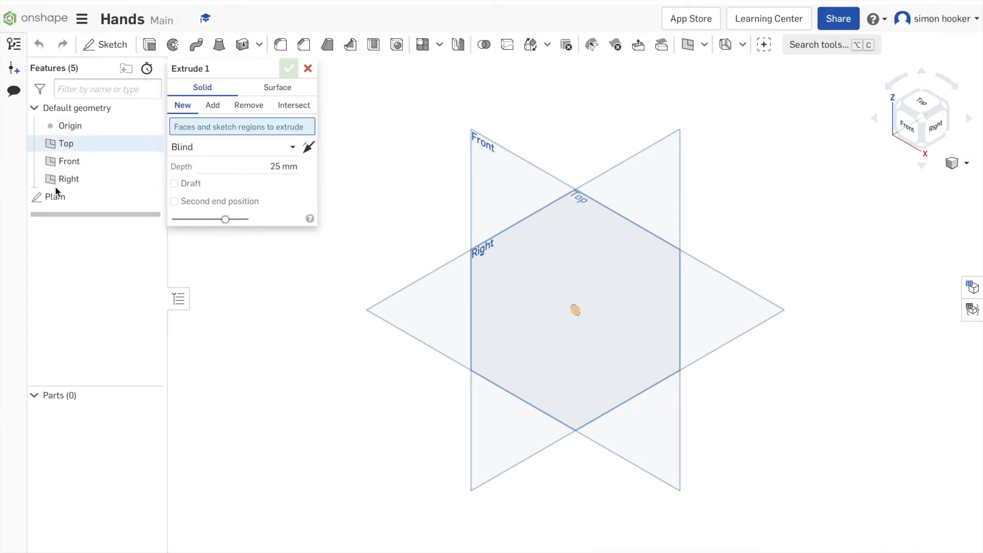
click(69, 195)
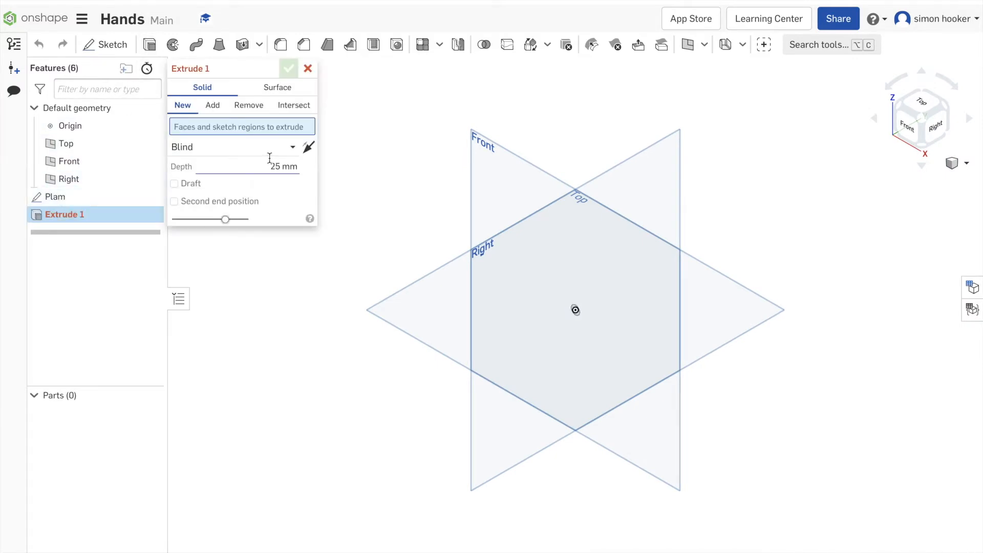
click(280, 167)
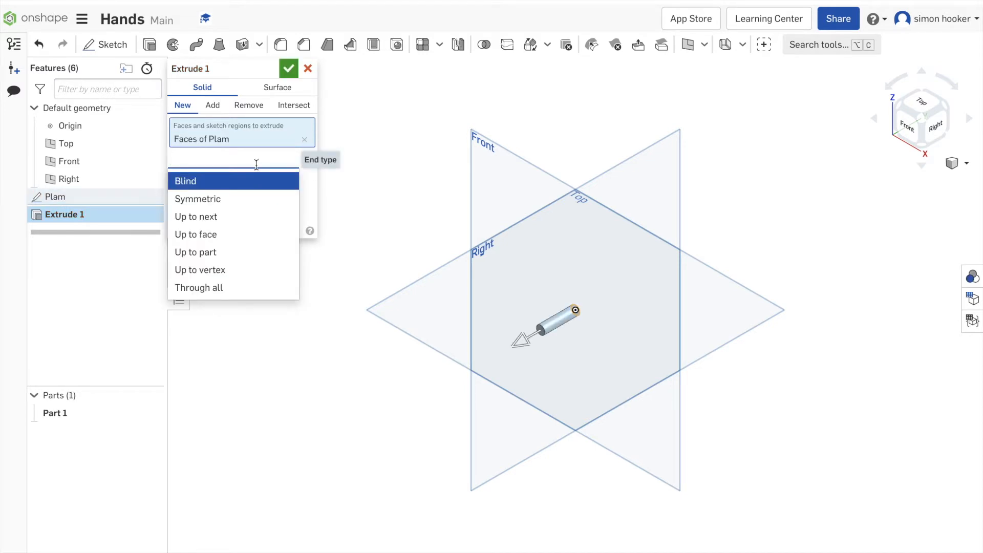
click(247, 200)
click(281, 178)
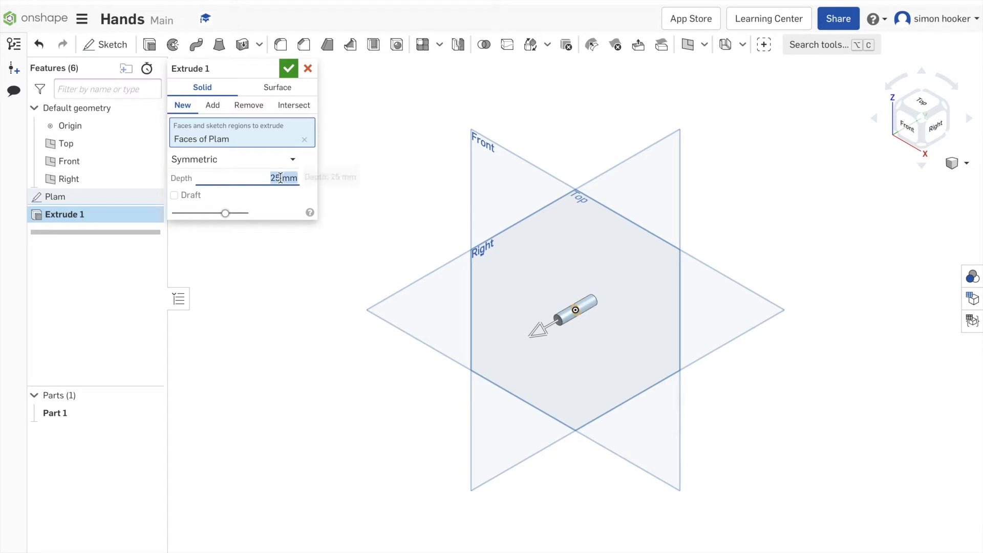
key(BackSpace)
text(3)
key(Return)
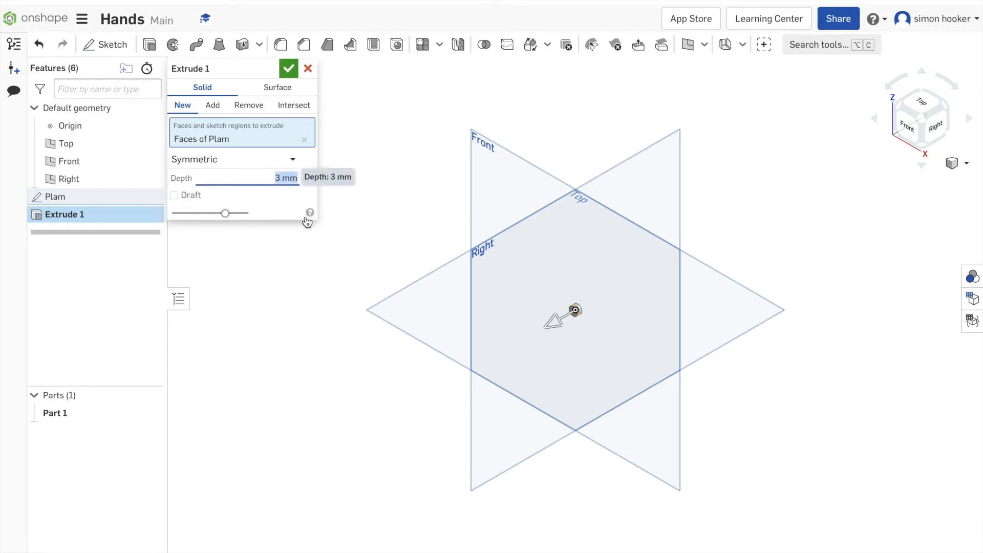
click(288, 69)
Step: Fillet the front and back circular edges of the extruded disc with a 1 mm radius
scroll(588, 359, down, 3)
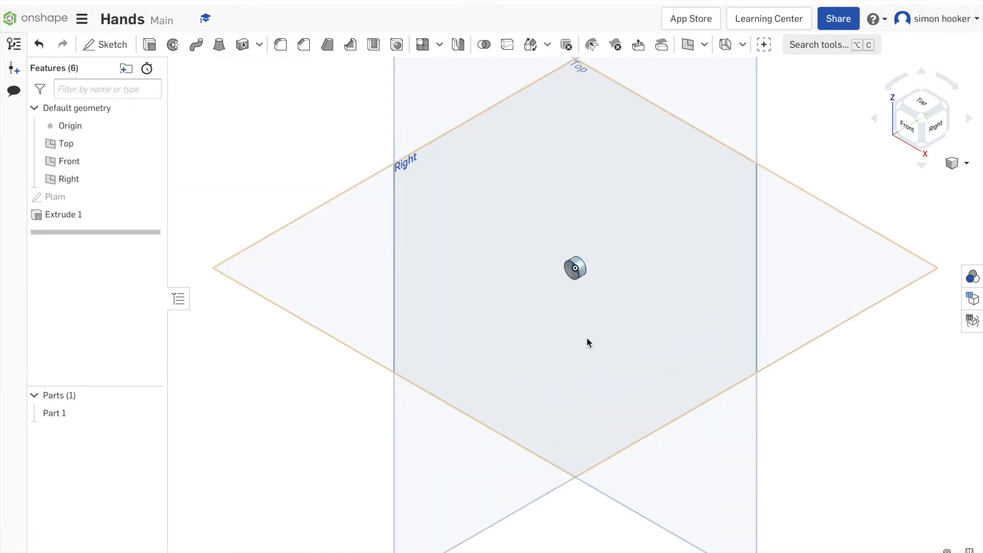
scroll(587, 342, down, 1)
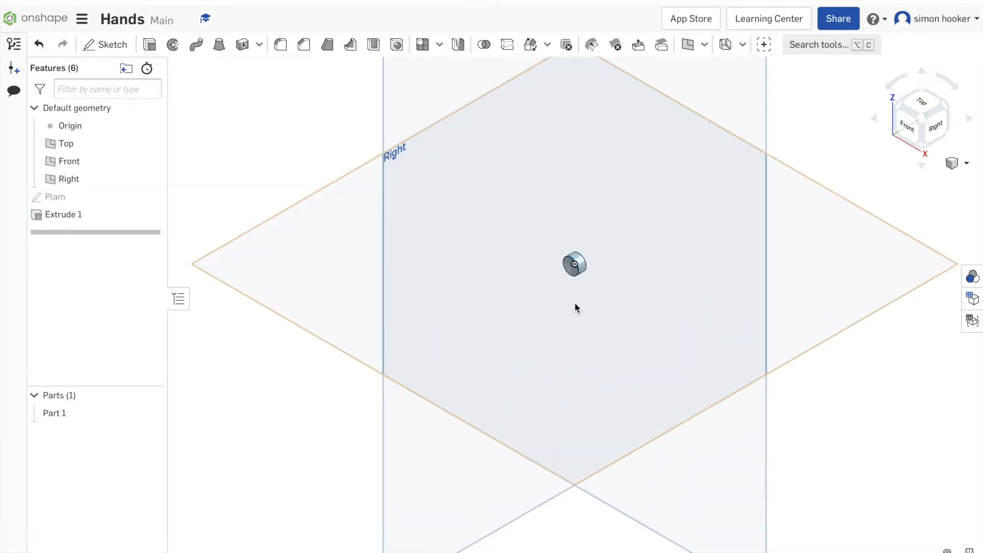
click(279, 45)
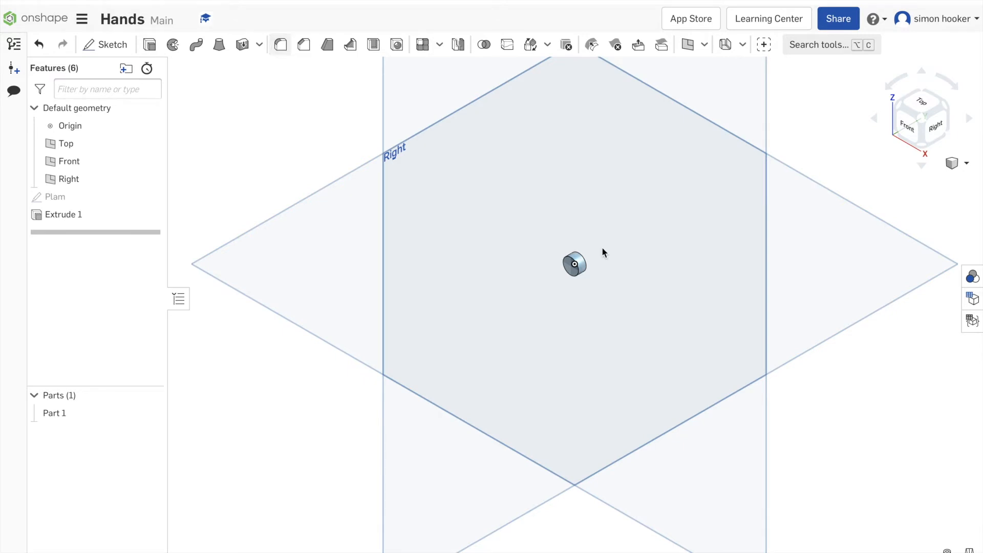
click(570, 264)
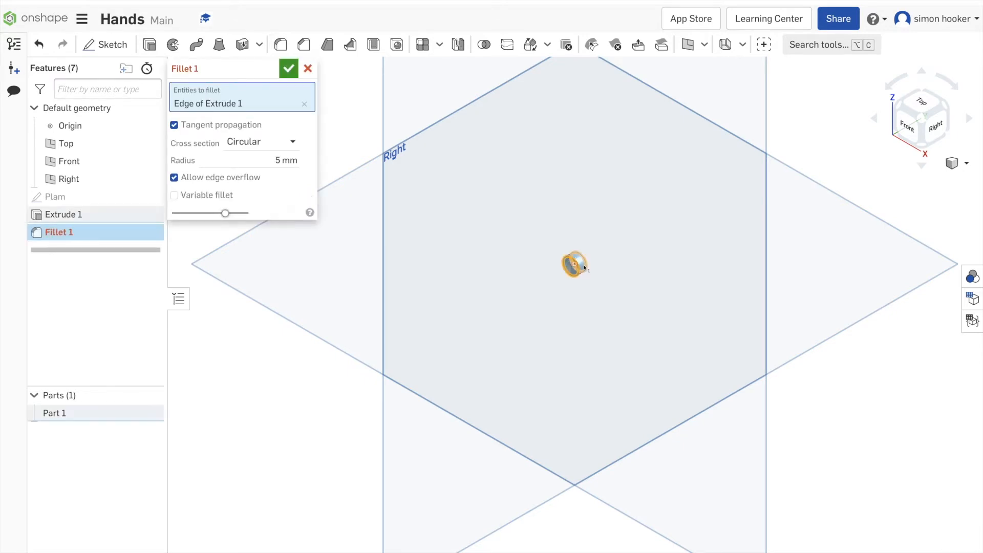
click(281, 159)
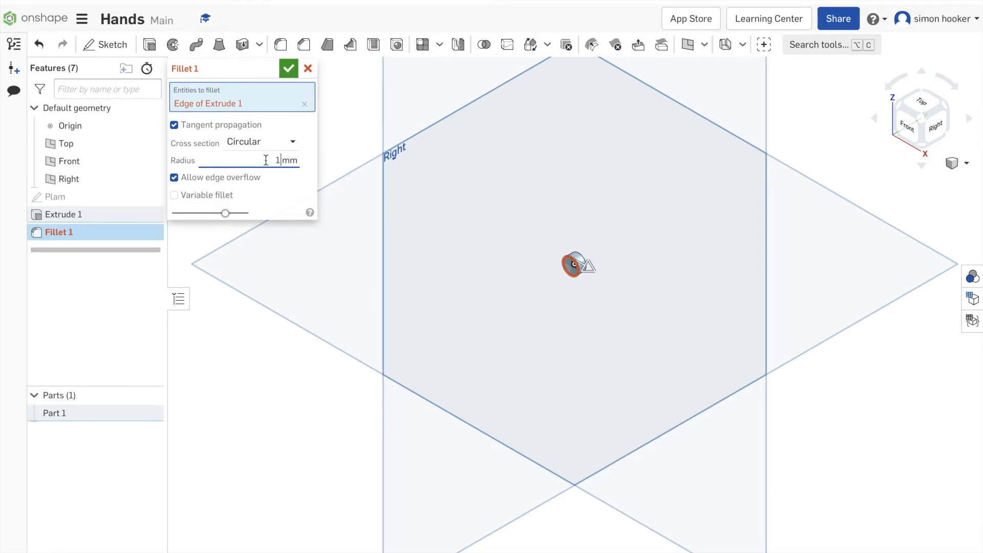
key(Return)
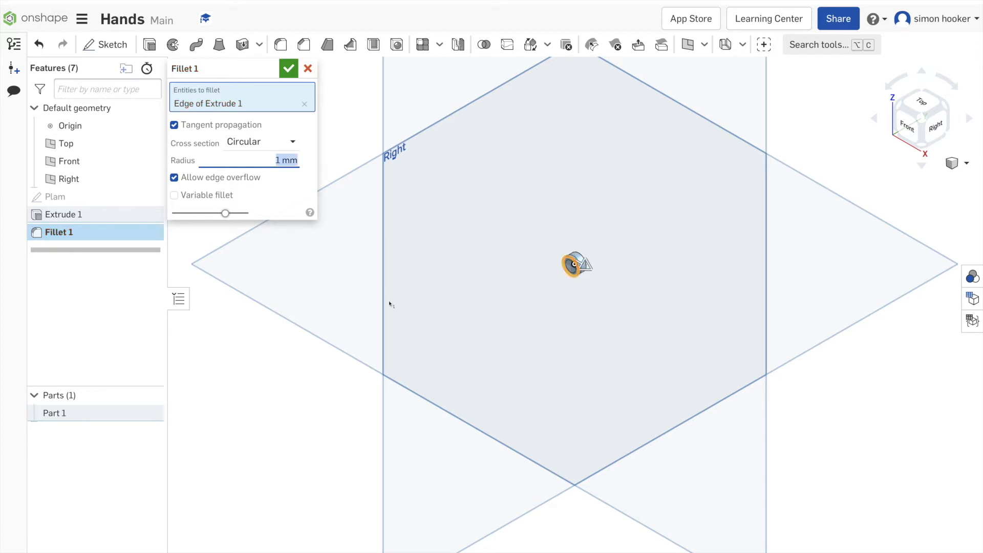
scroll(586, 263, up, 5)
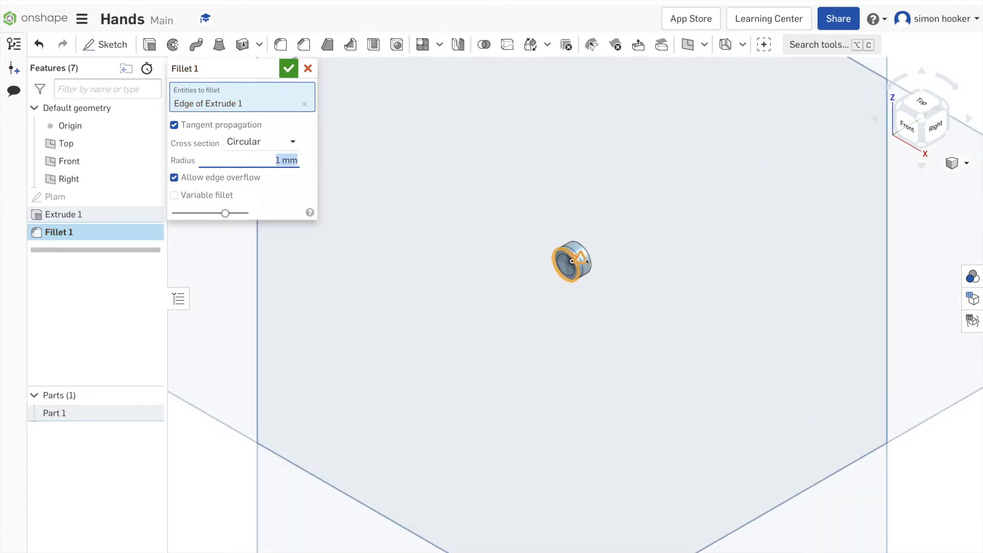
click(586, 261)
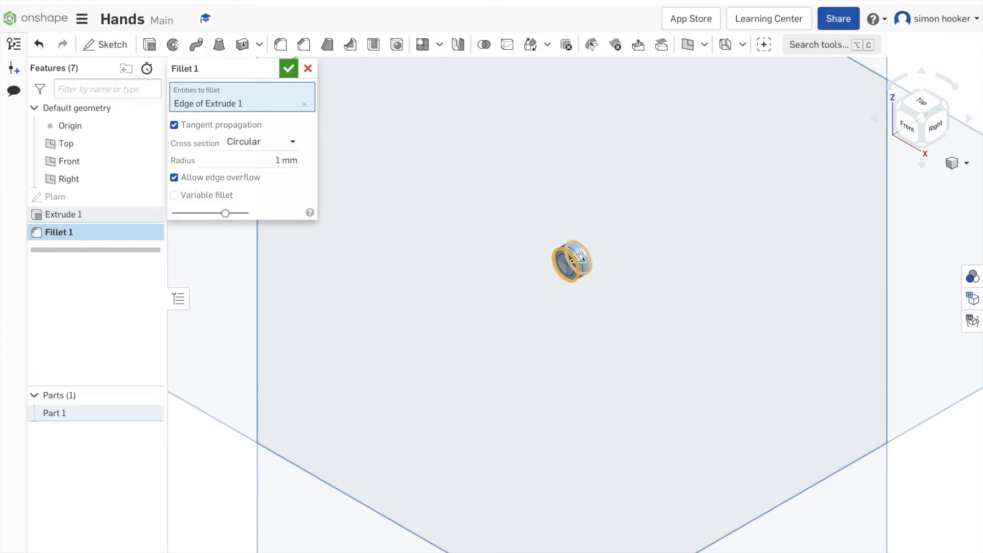
click(581, 256)
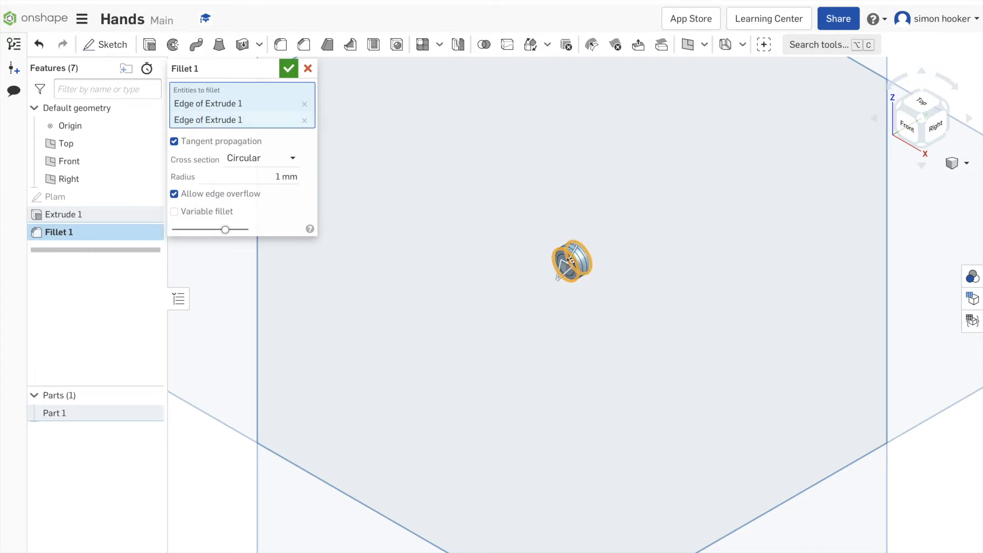
click(290, 69)
Step: Start a new sketch and name it arm
scroll(649, 359, down, 3)
scroll(648, 362, down, 5)
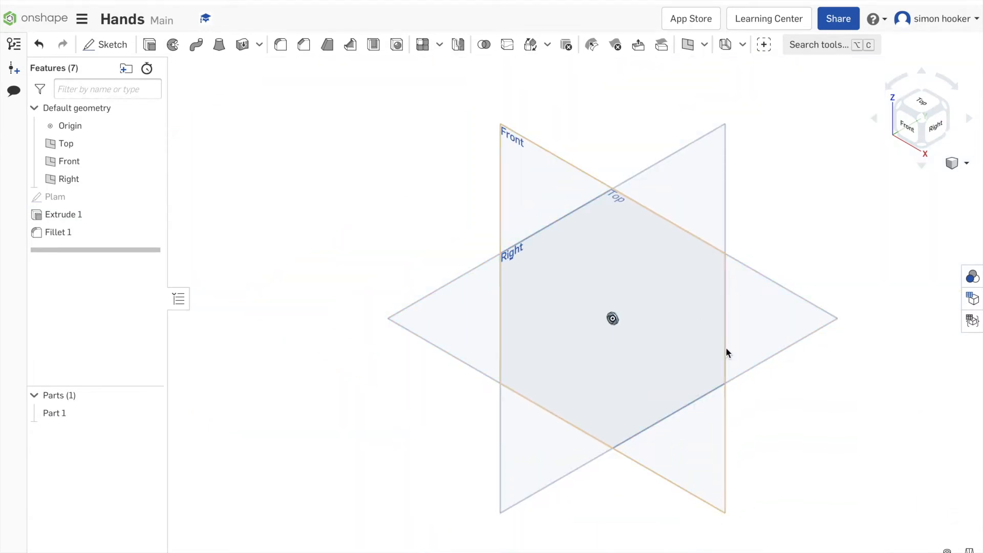
scroll(720, 344, up, 5)
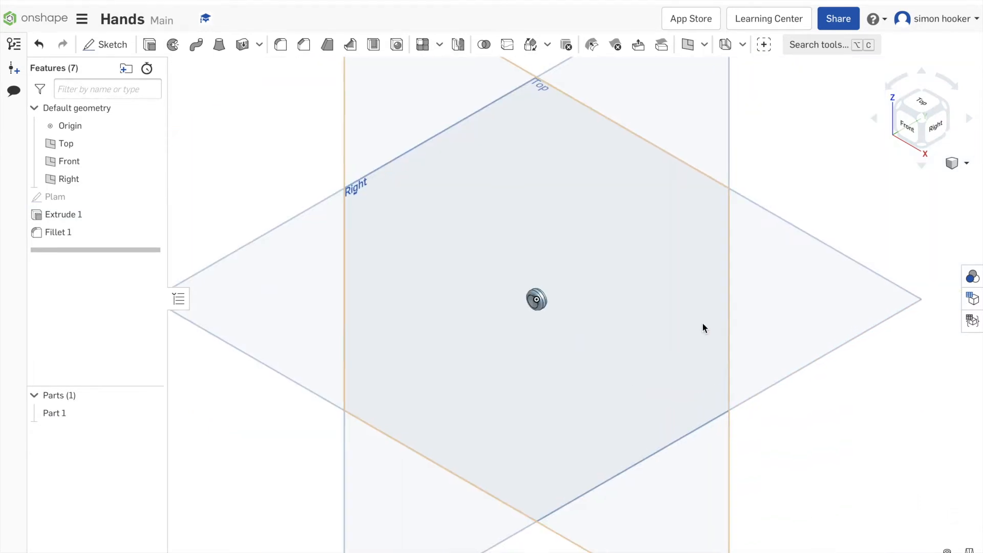
click(91, 46)
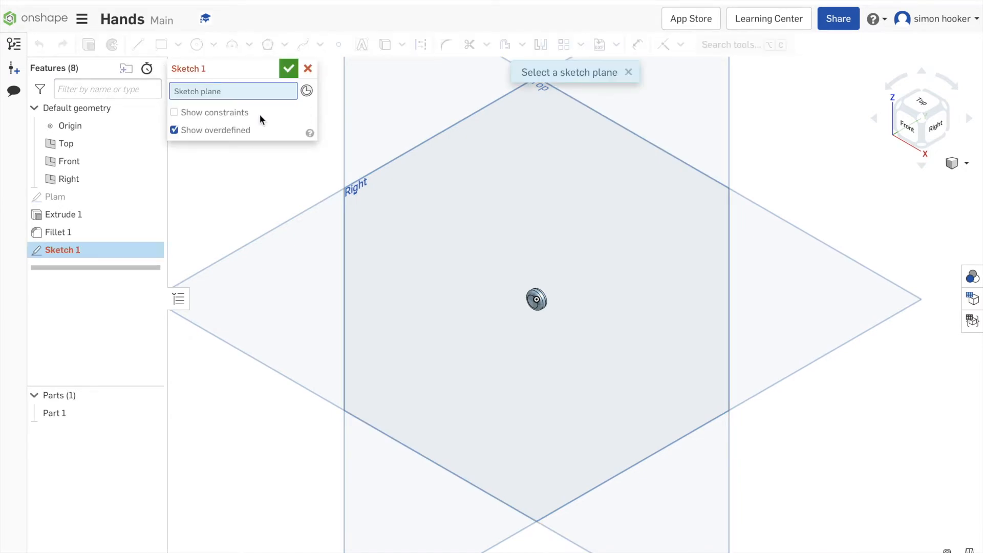
click(259, 71)
text(arm)
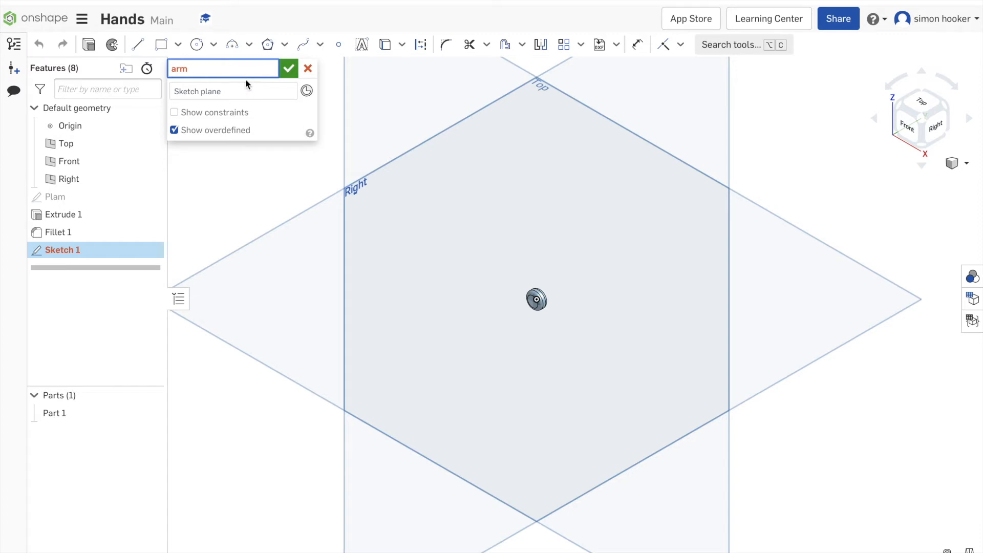
key(Return)
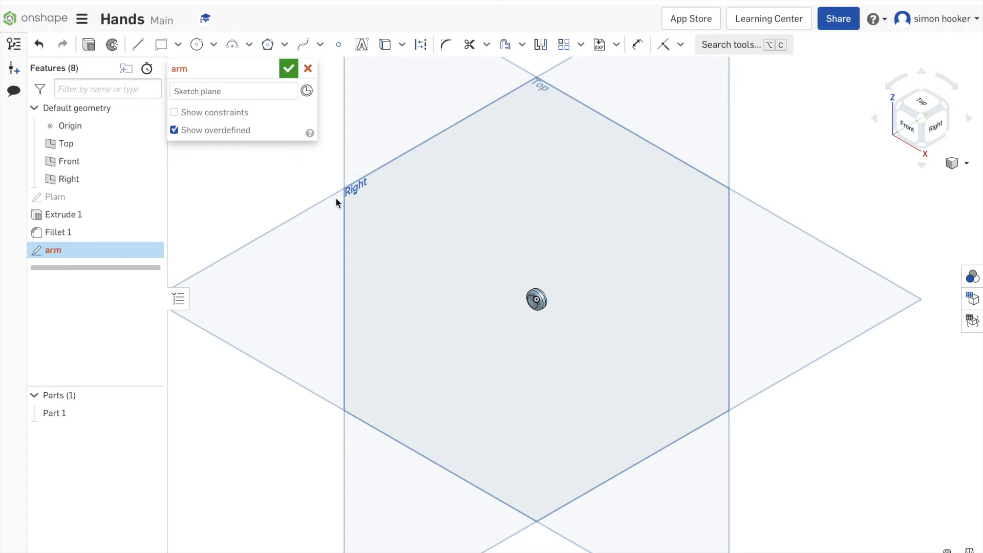
Step: Set the Right plane as the sketch plane of the arm sketch and face it straight on
click(346, 207)
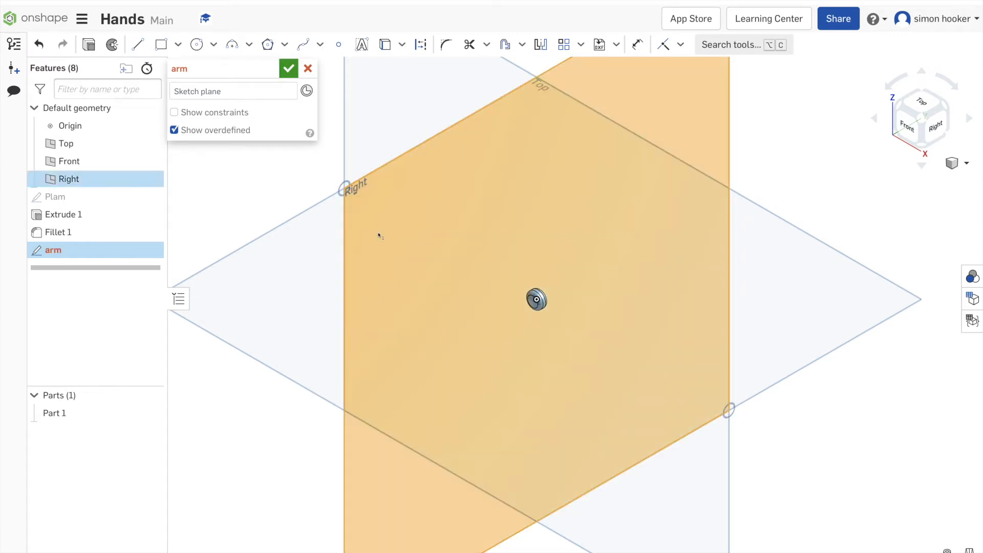
click(932, 137)
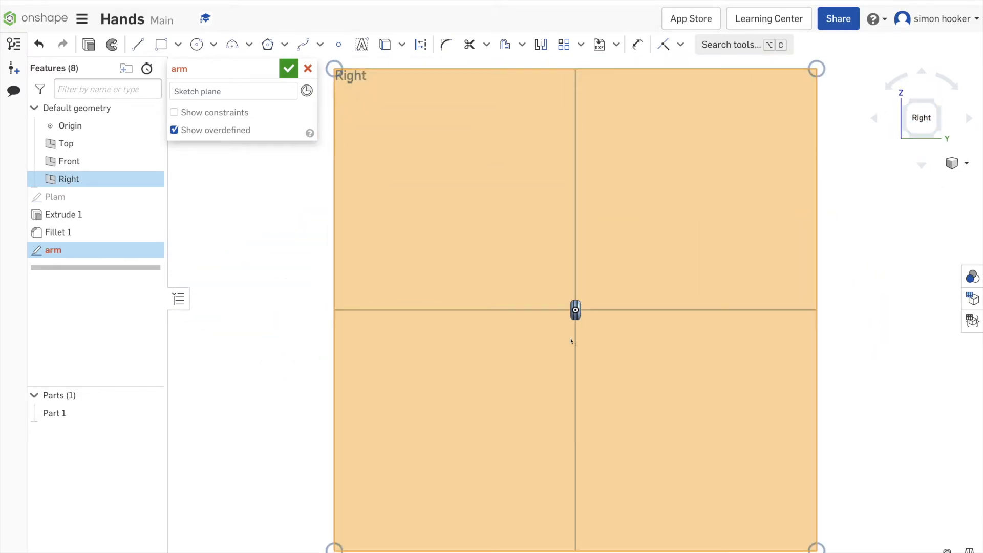
scroll(575, 320, up, 2)
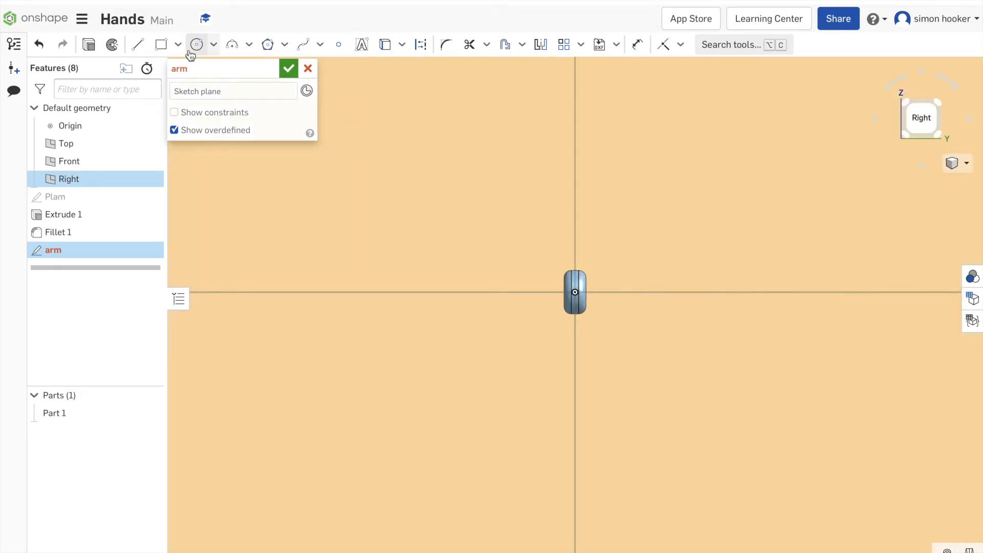
scroll(594, 315, up, 2)
scroll(569, 302, up, 1)
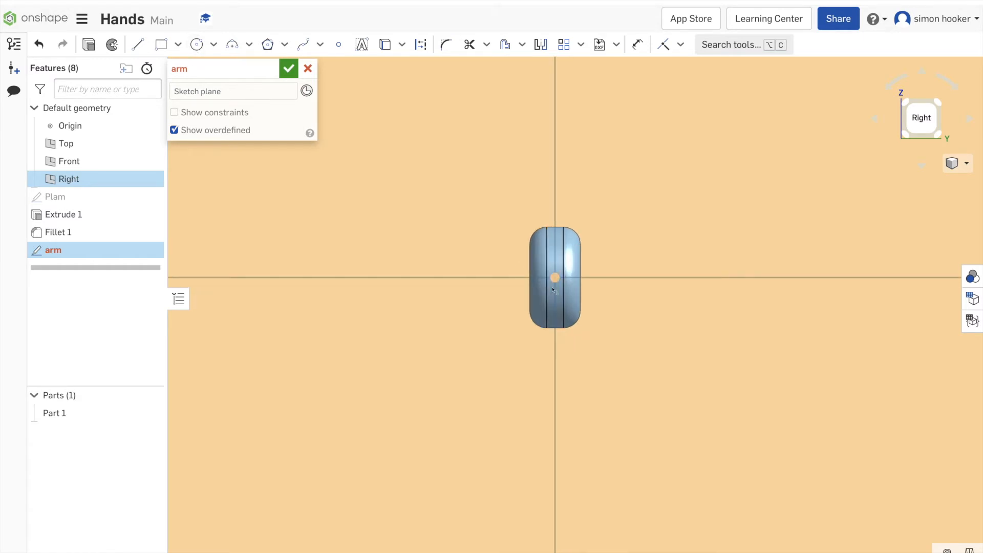
click(554, 286)
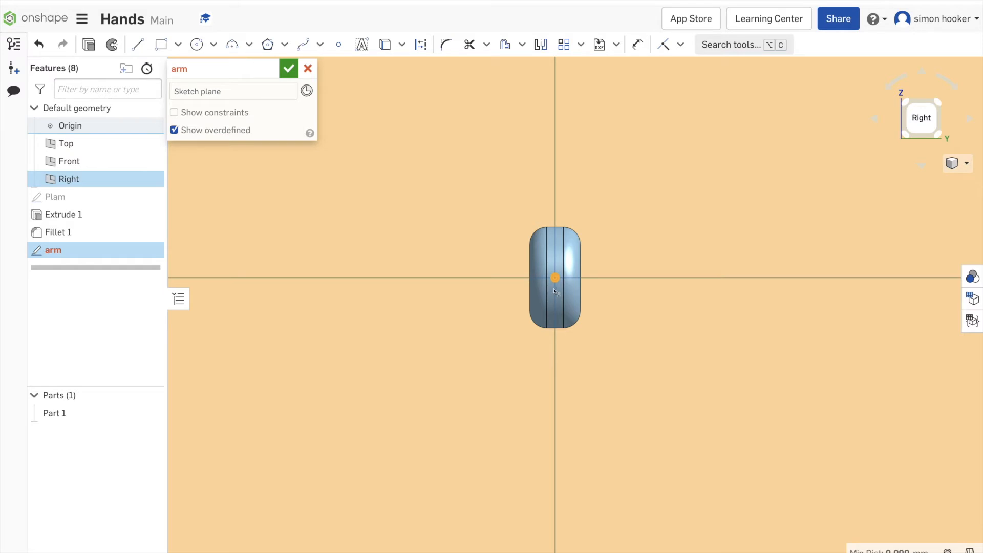
click(272, 94)
scroll(361, 199, down, 5)
scroll(364, 205, down, 5)
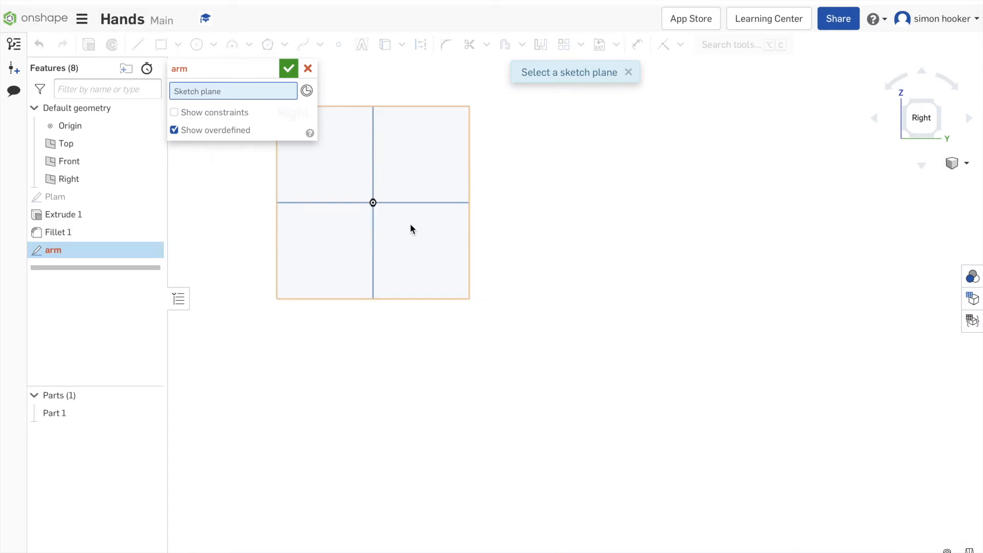
click(464, 273)
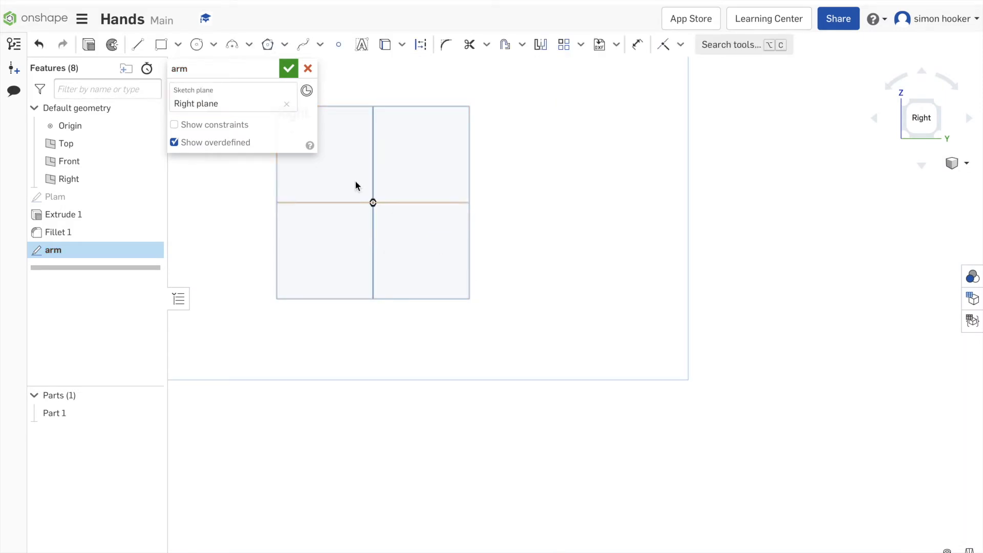
Step: Draw a circle about 4.4 mm in diameter centred on the origin in the arm sketch
scroll(377, 200, up, 10)
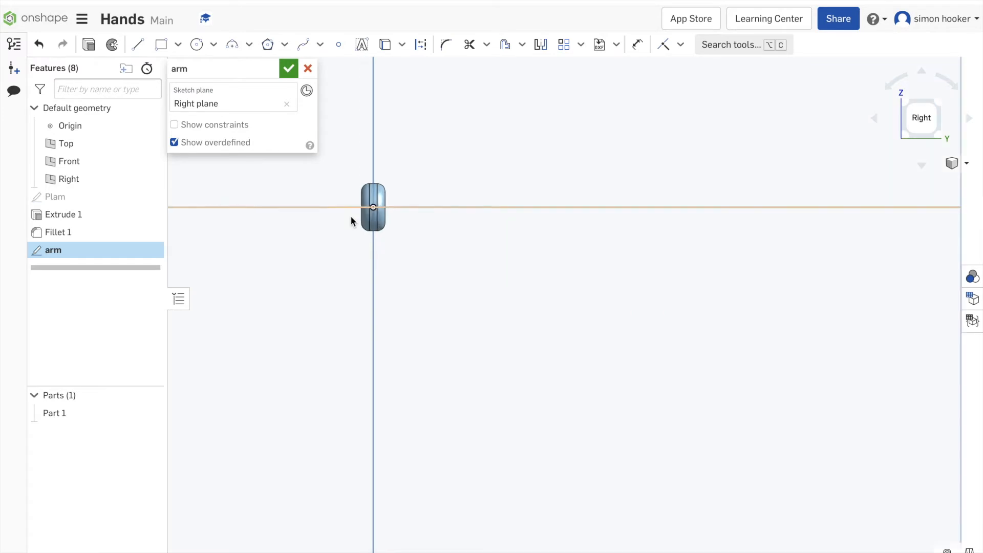
scroll(351, 216, up, 4)
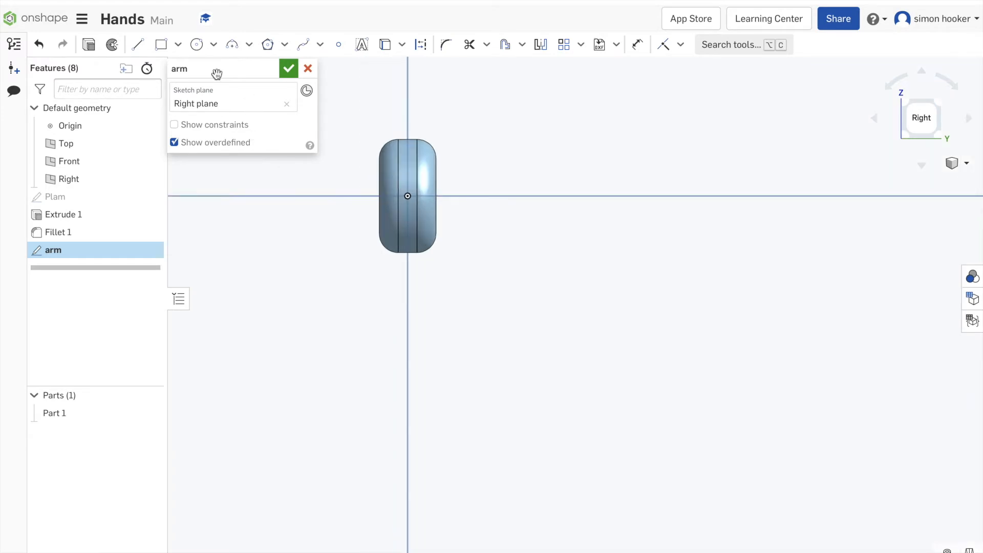
click(196, 45)
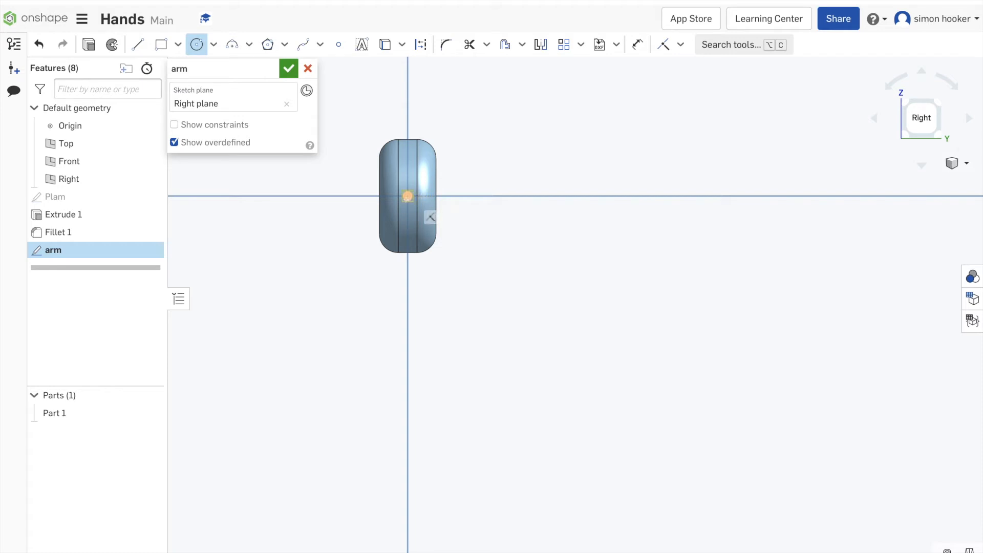
click(408, 196)
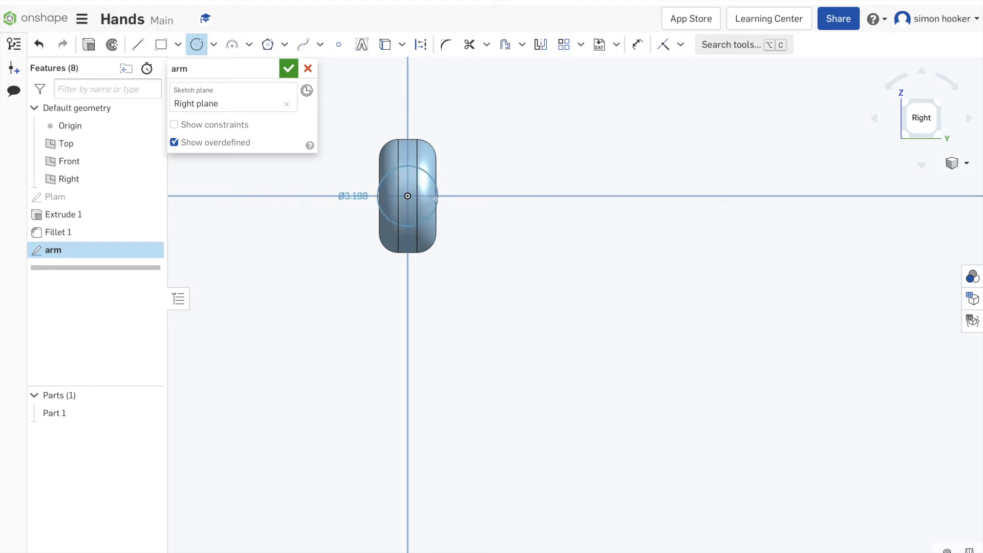
click(448, 190)
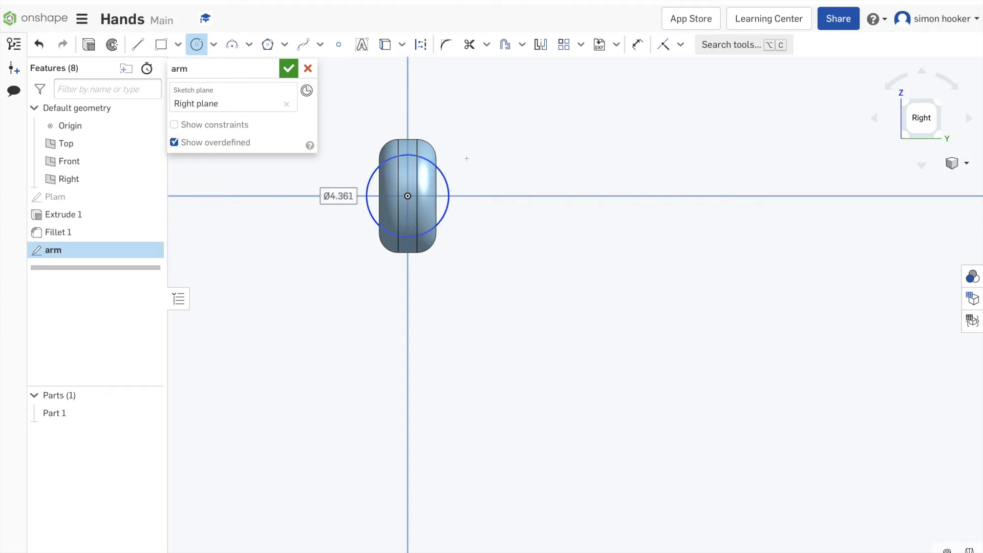
Step: Dimension the arm circle's diameter to 3 mm and finish the sketch
click(638, 44)
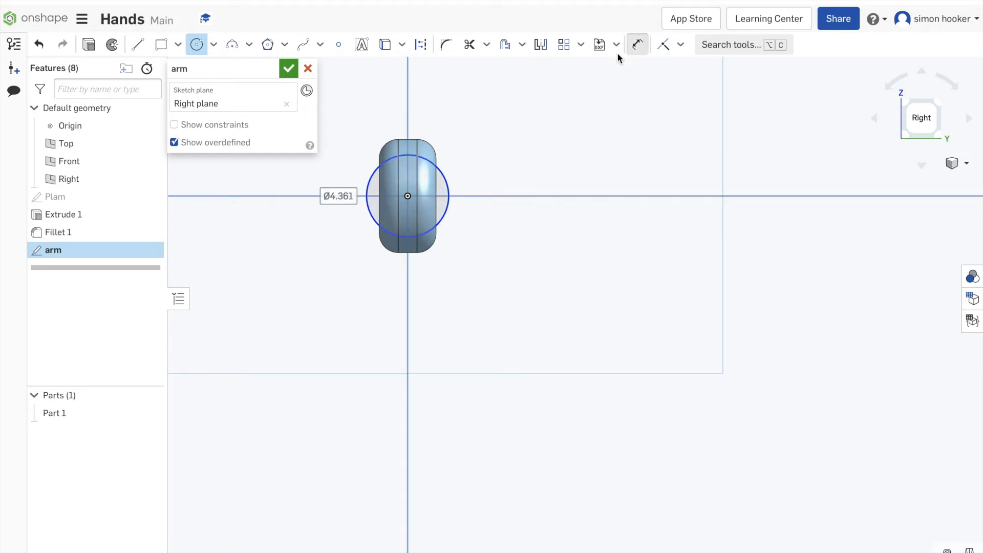
click(463, 187)
click(551, 149)
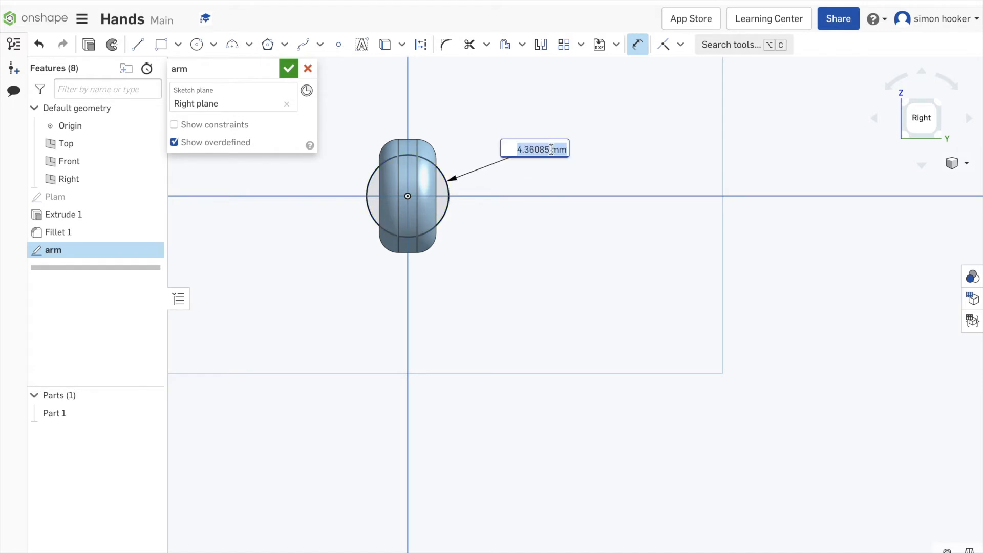
text(3)
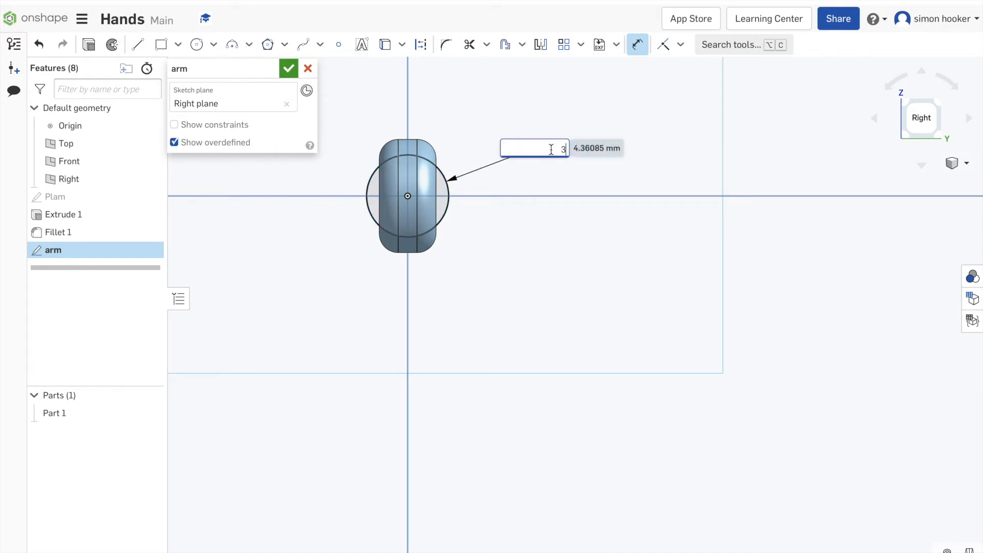
key(Return)
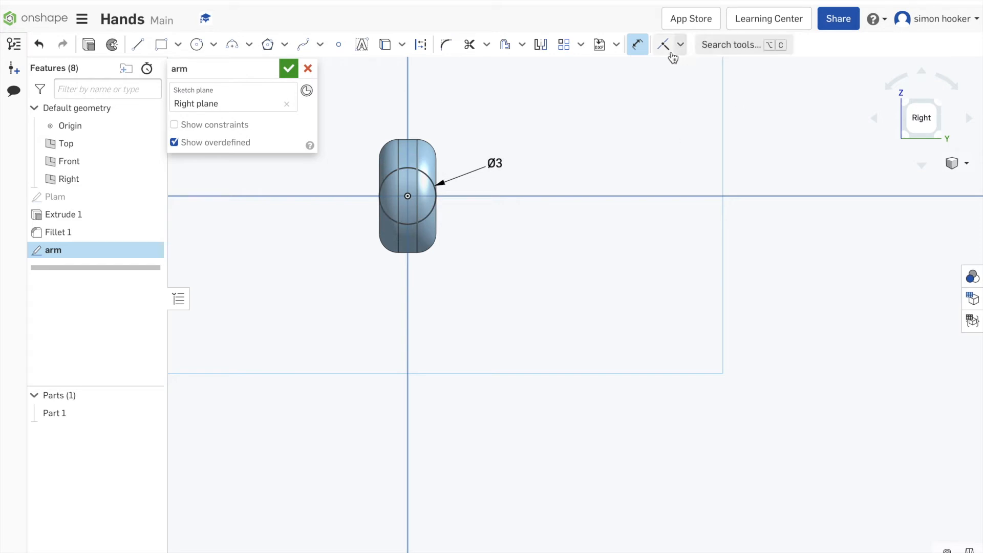
click(289, 68)
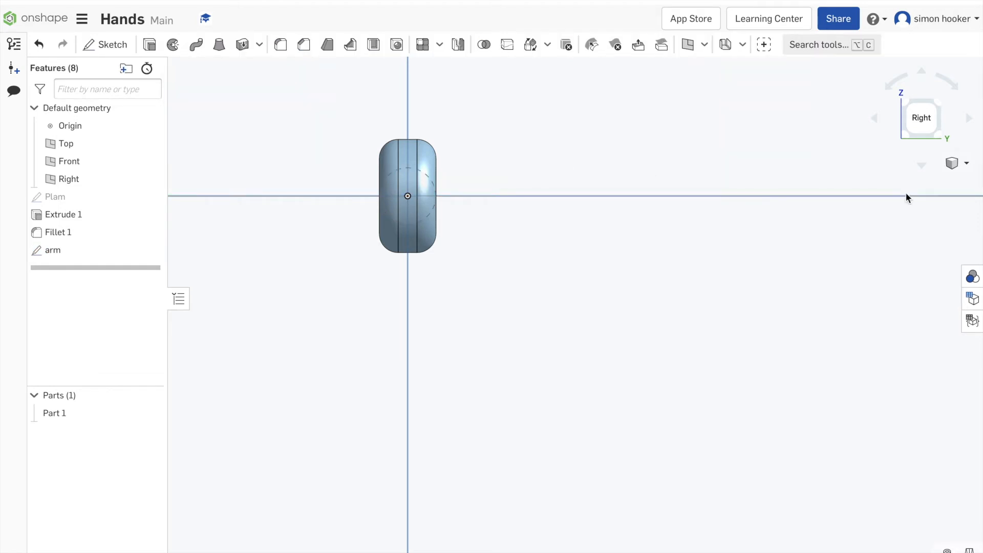
Step: Extrude the arm sketch as a blind solid 20 mm deep in the opposite direction, added to the palm disc
click(966, 164)
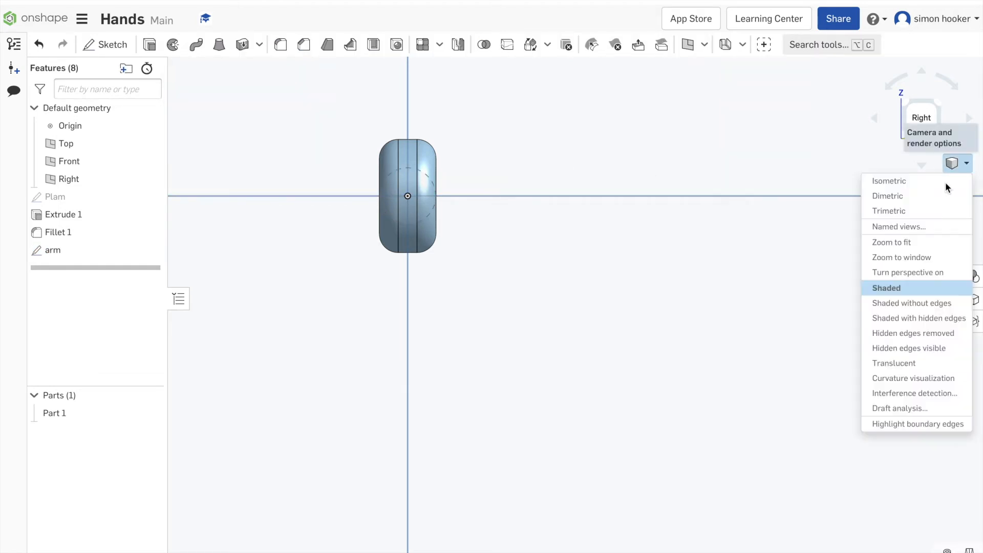
click(911, 182)
scroll(574, 320, up, 5)
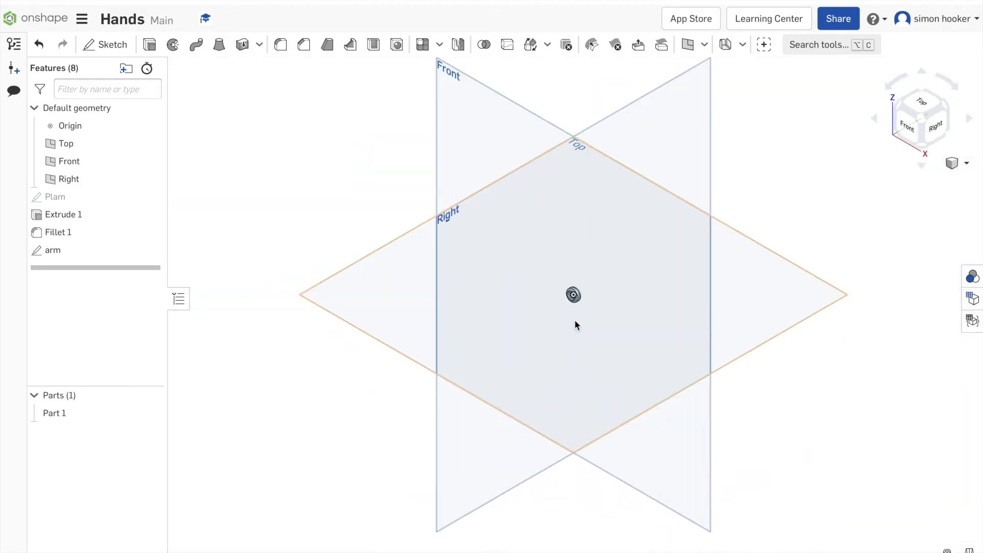
scroll(582, 310, up, 2)
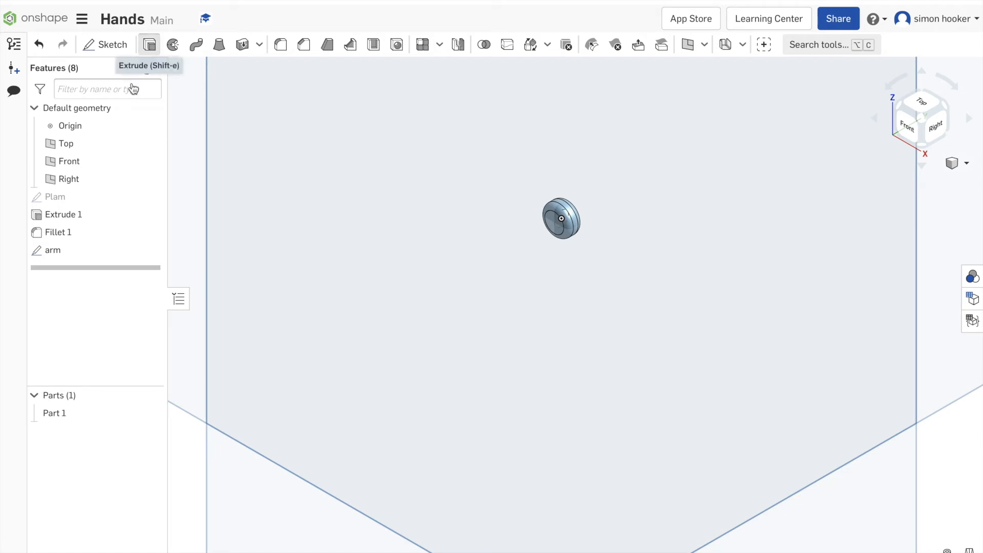
click(149, 45)
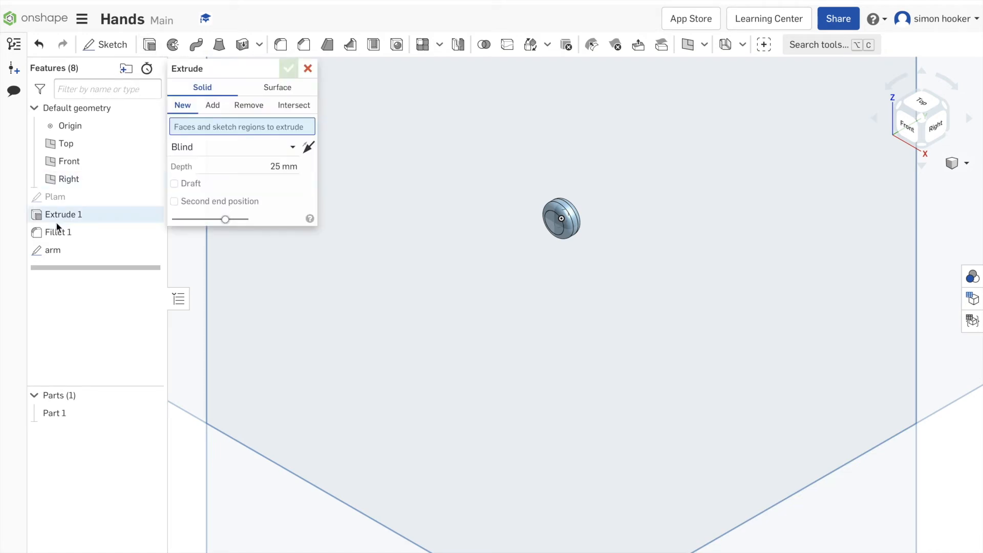
click(57, 250)
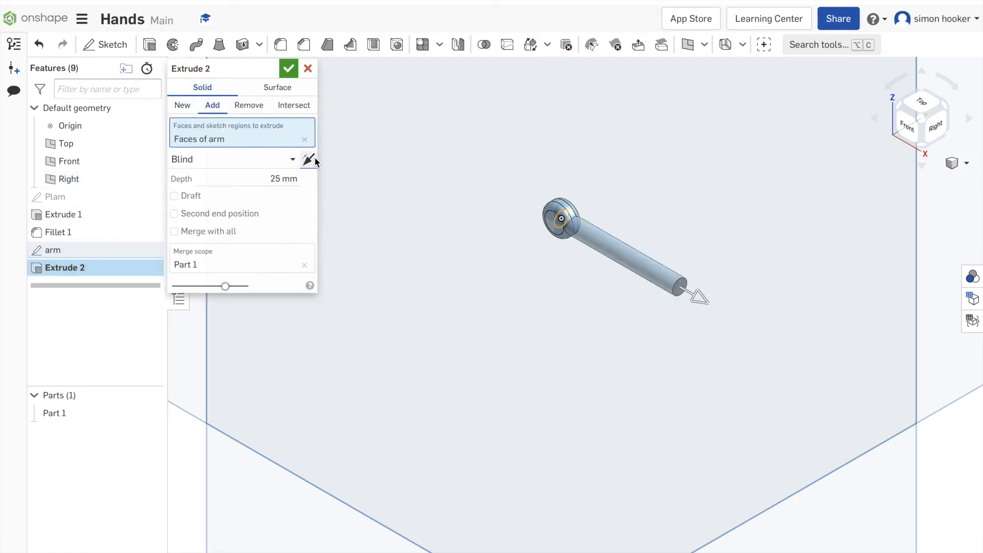
click(309, 160)
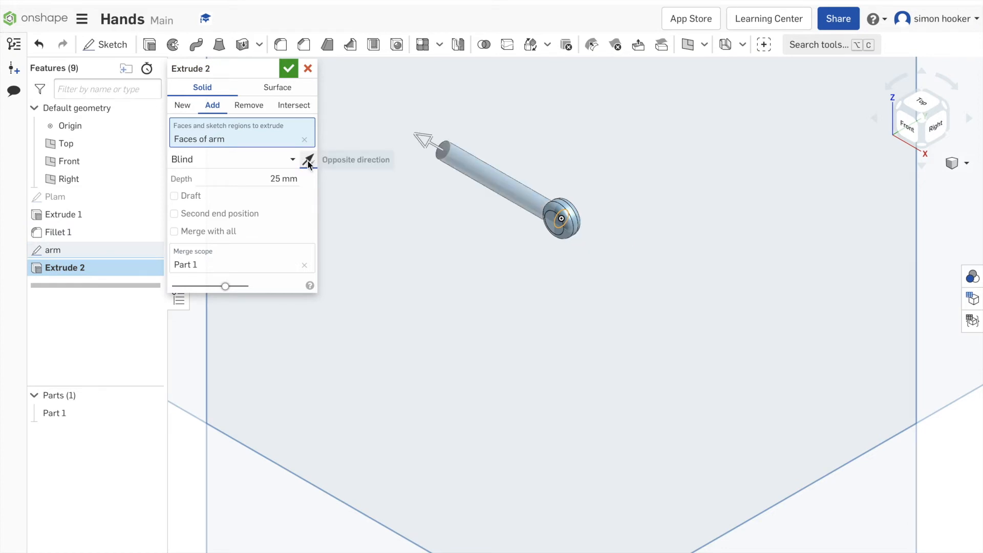
click(274, 183)
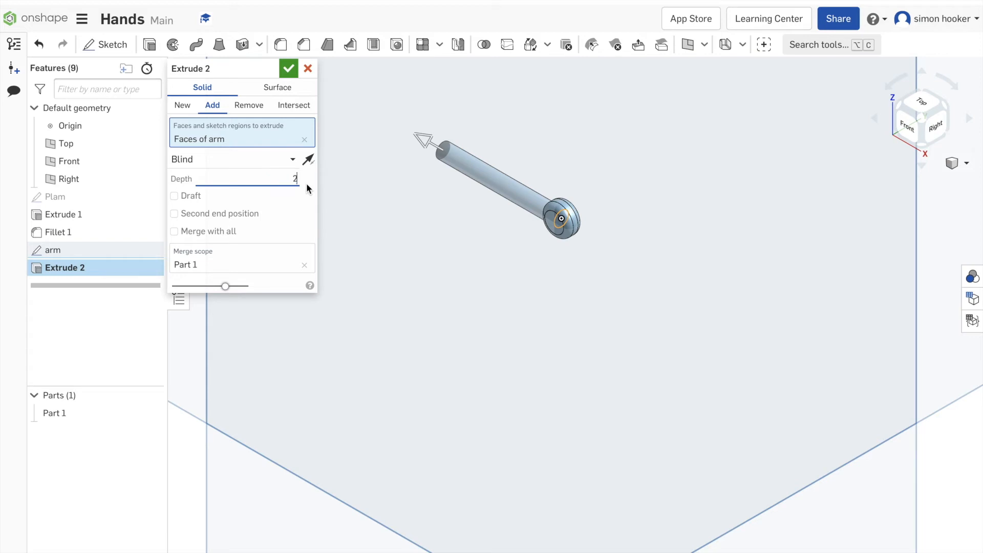
text(20)
key(Return)
click(290, 71)
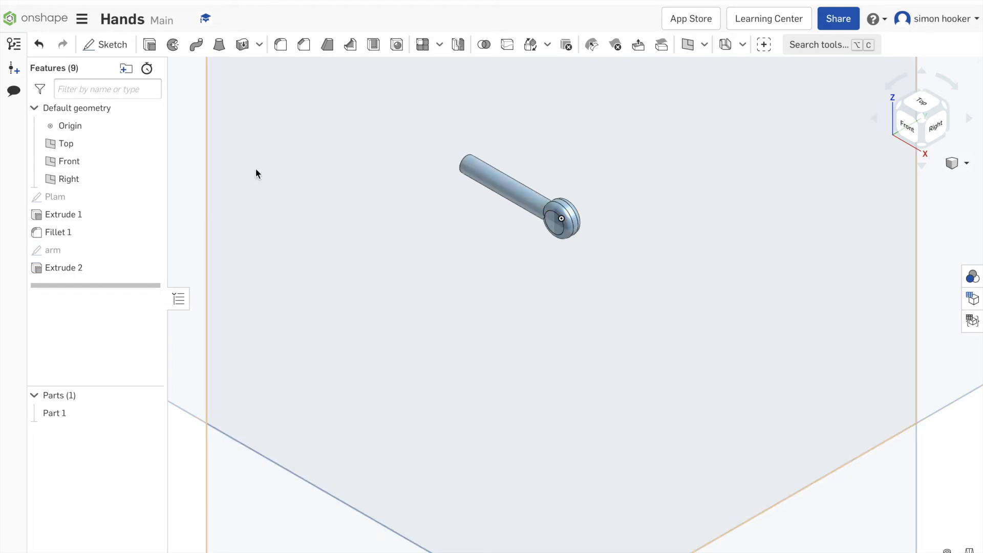
Step: Start another sketch, name it fingers and make its sketch plane ready for selection
click(115, 48)
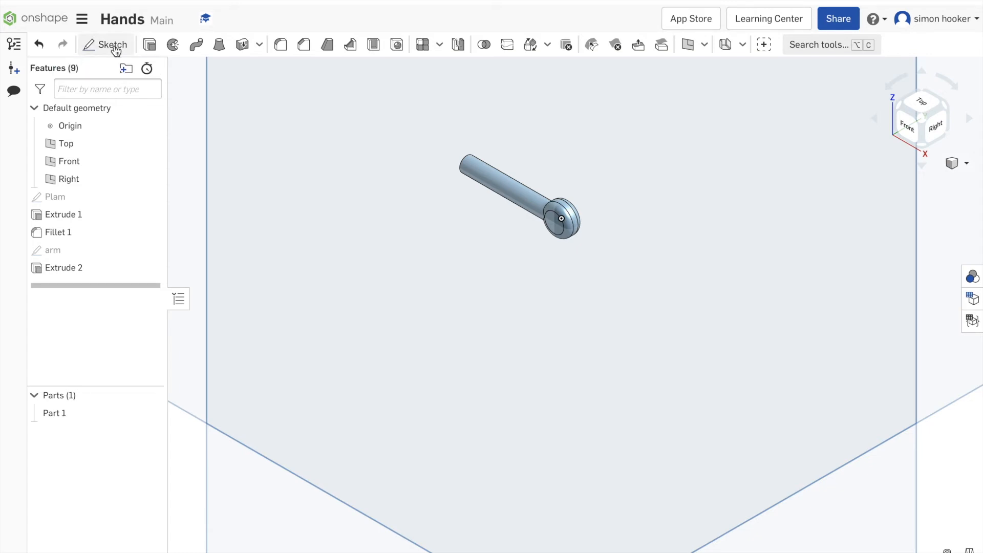
scroll(425, 264, down, 5)
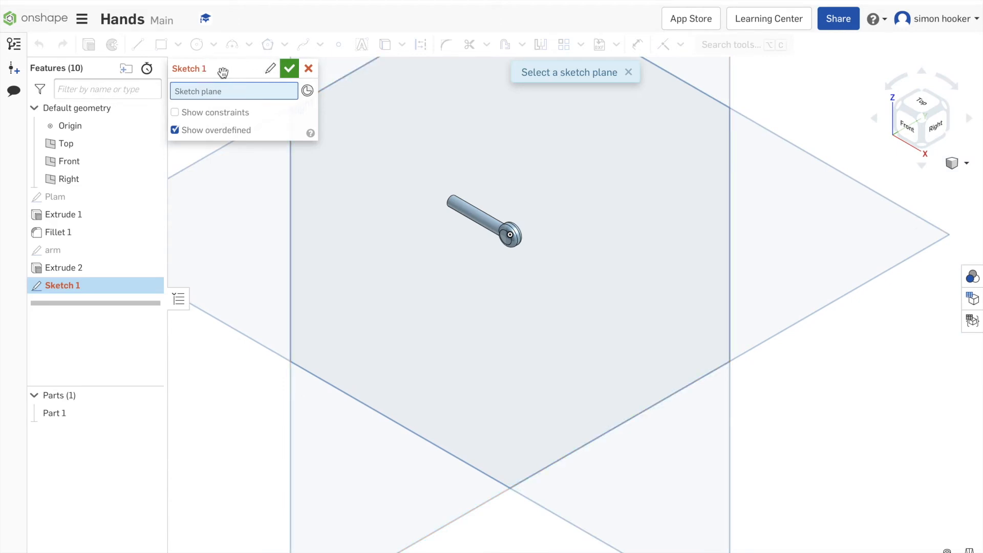
click(266, 69)
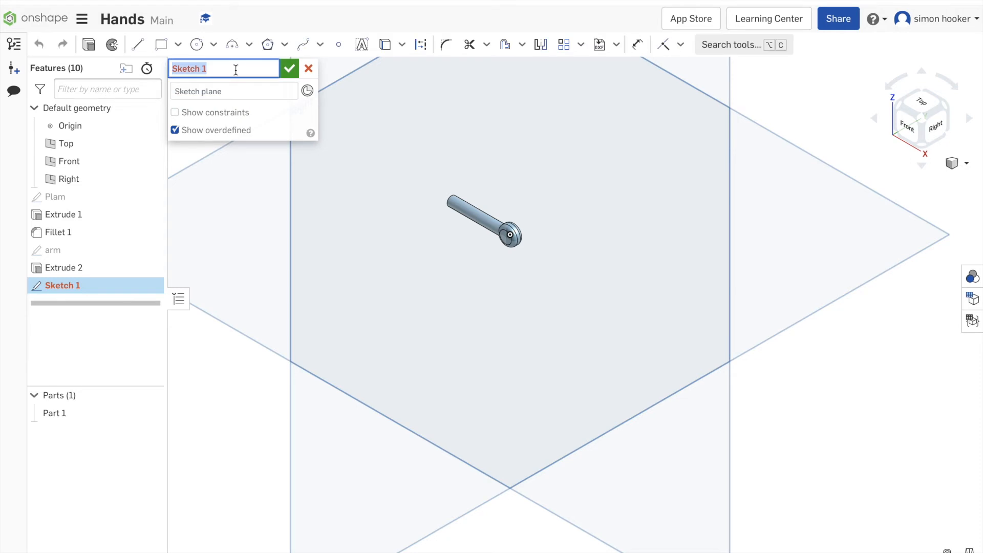
text(fingers)
click(226, 87)
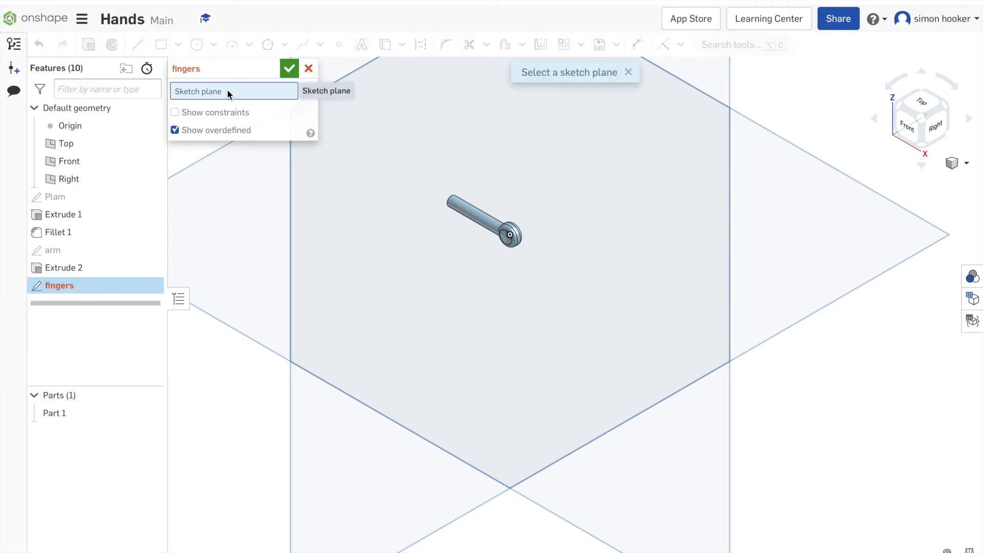
scroll(474, 260, down, 5)
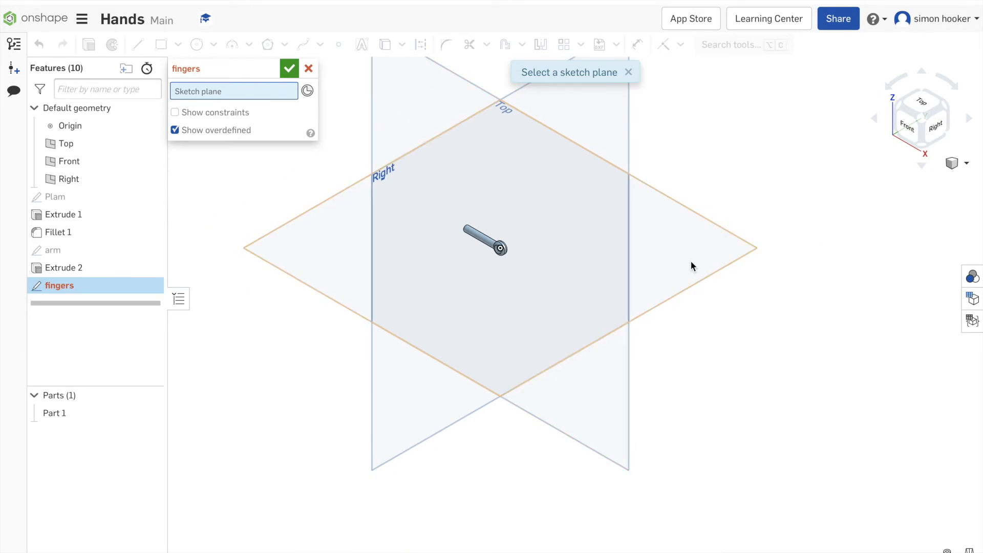
Step: Place the fingers sketch on the Top plane and draw an ellipse about 3.1 mm wide and 1.5 mm high centred on the origin
click(717, 270)
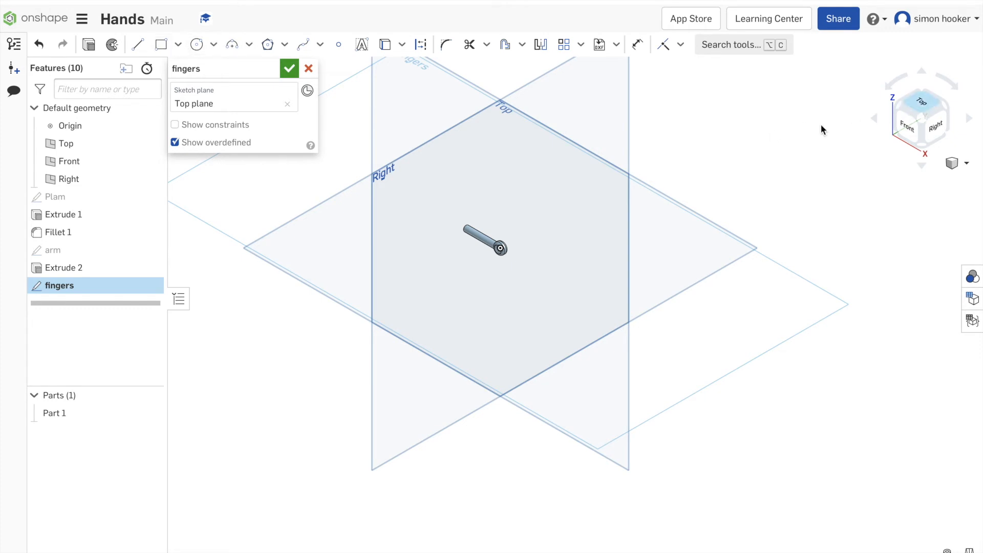
click(923, 111)
scroll(579, 316, up, 3)
scroll(579, 316, up, 6)
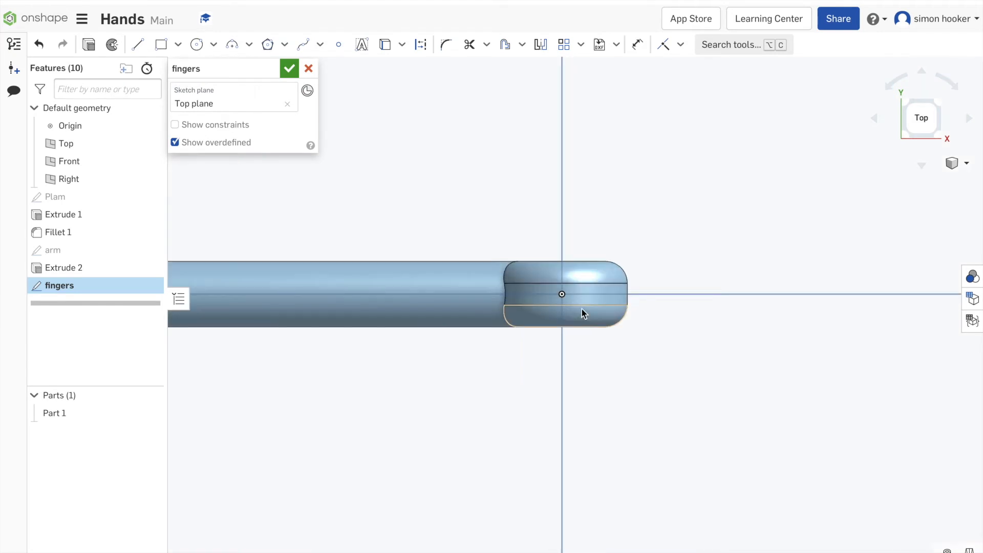
scroll(581, 309, up, 2)
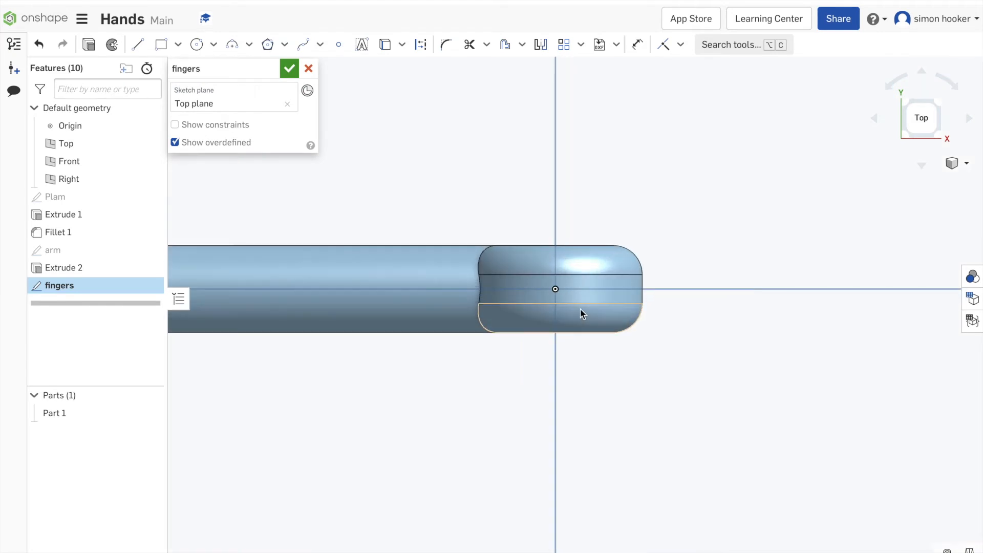
click(213, 47)
click(221, 115)
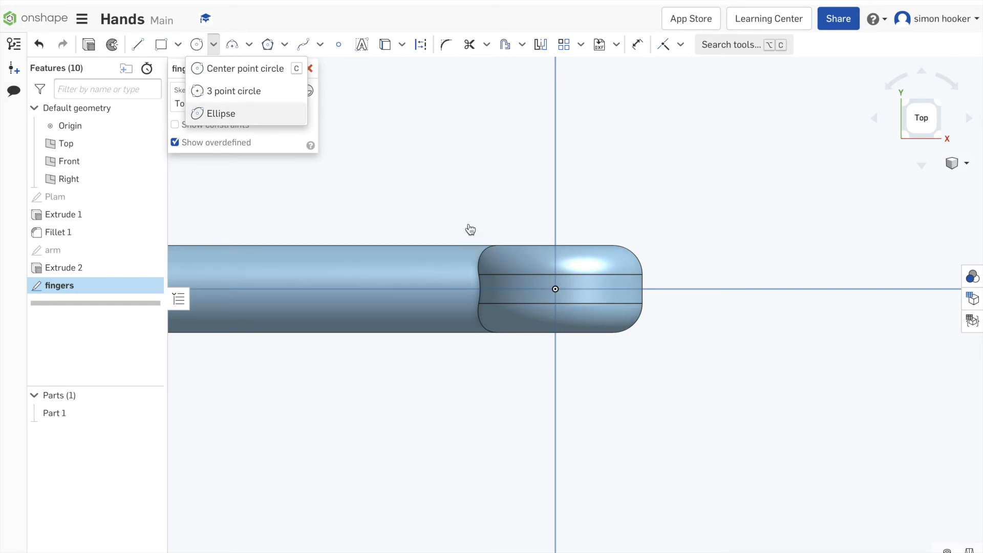
click(555, 289)
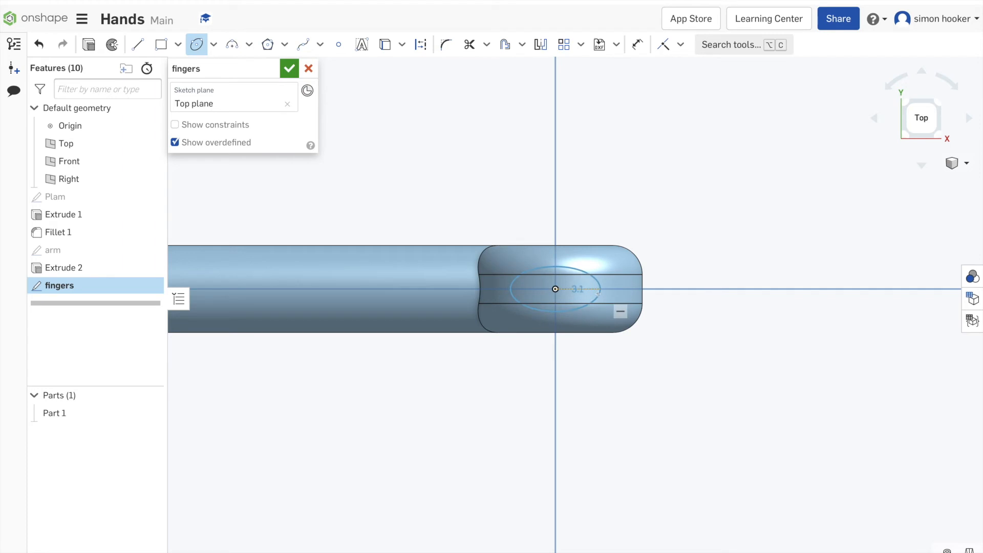
click(597, 286)
click(583, 275)
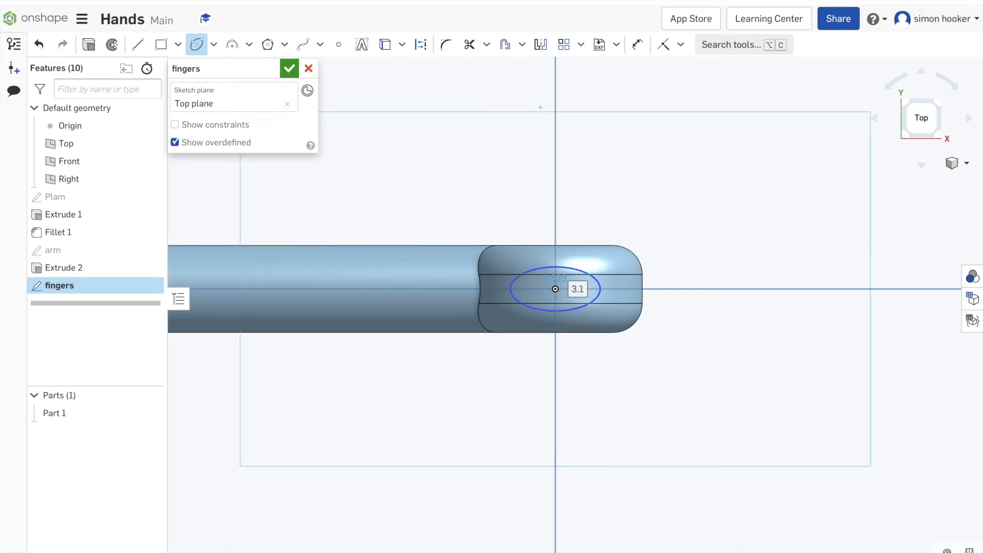
Step: Dimension the horizontal width of the fingers ellipse to 3 mm
click(637, 45)
click(562, 265)
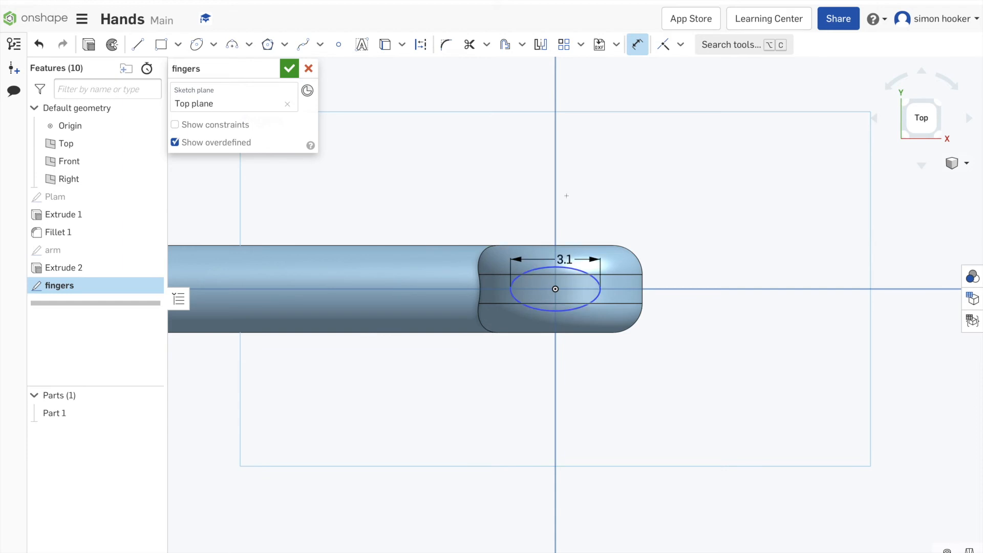
click(567, 191)
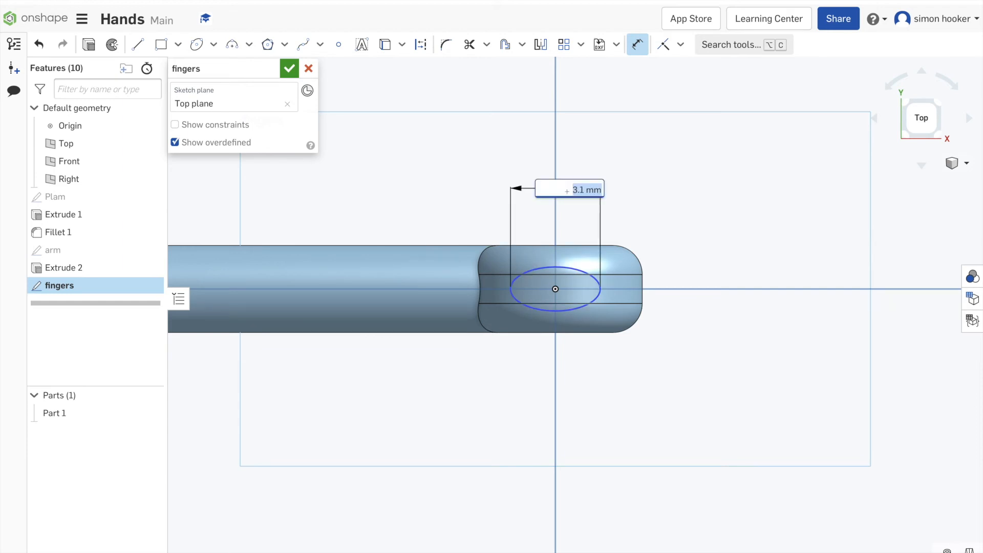
text(3)
key(Return)
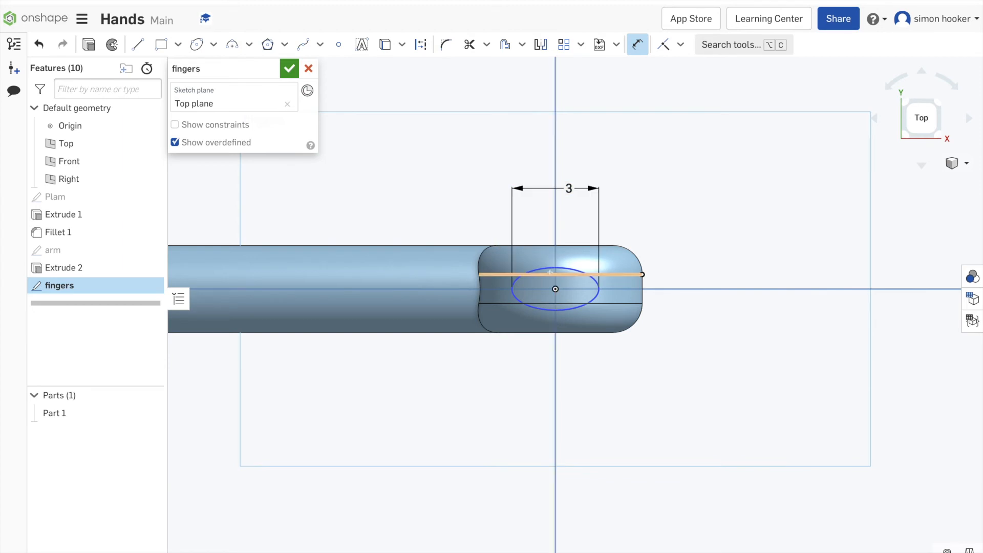
Step: Dimension the vertical height of the fingers ellipse to 1.5 mm and finish the sketch in an isometric view
click(570, 306)
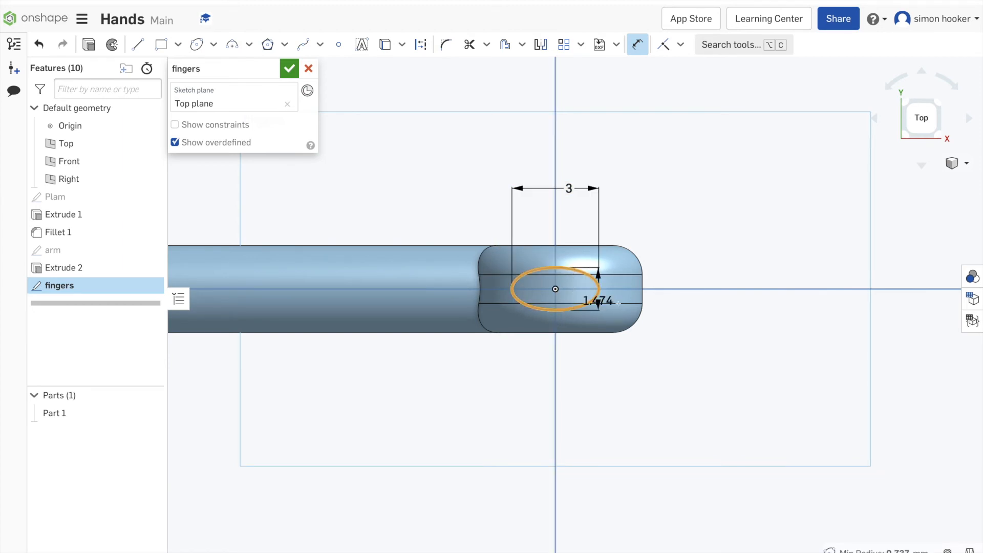
click(770, 301)
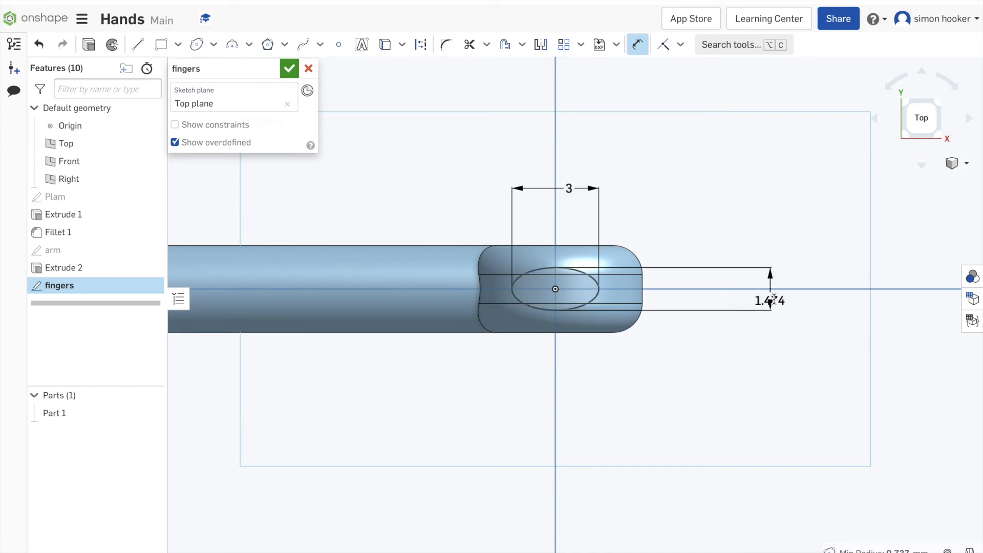
text(1)
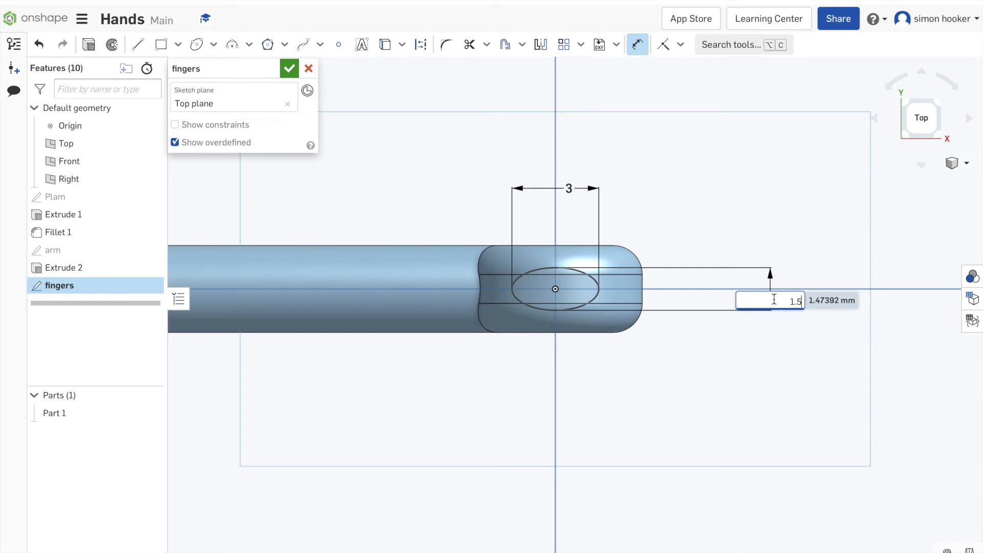
text(.5)
key(Return)
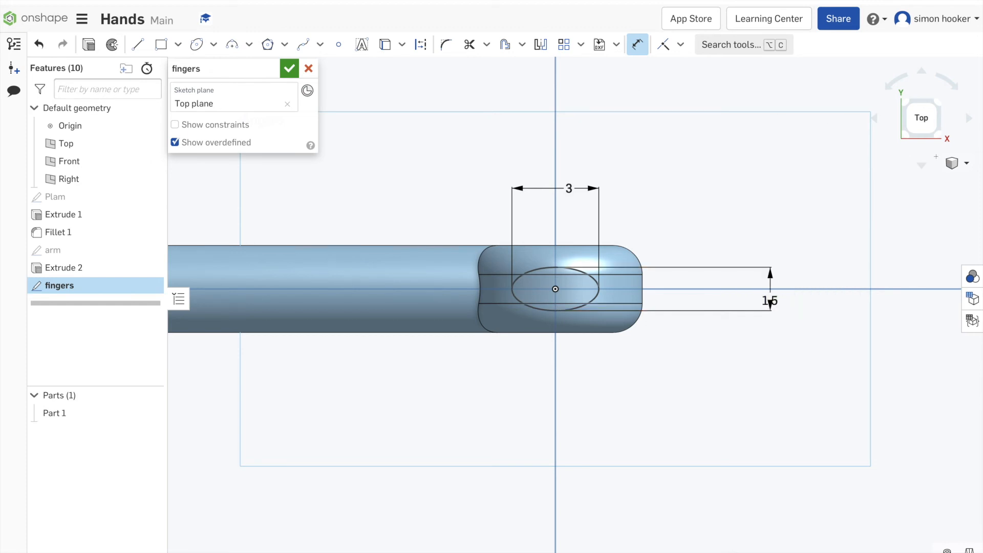
click(962, 163)
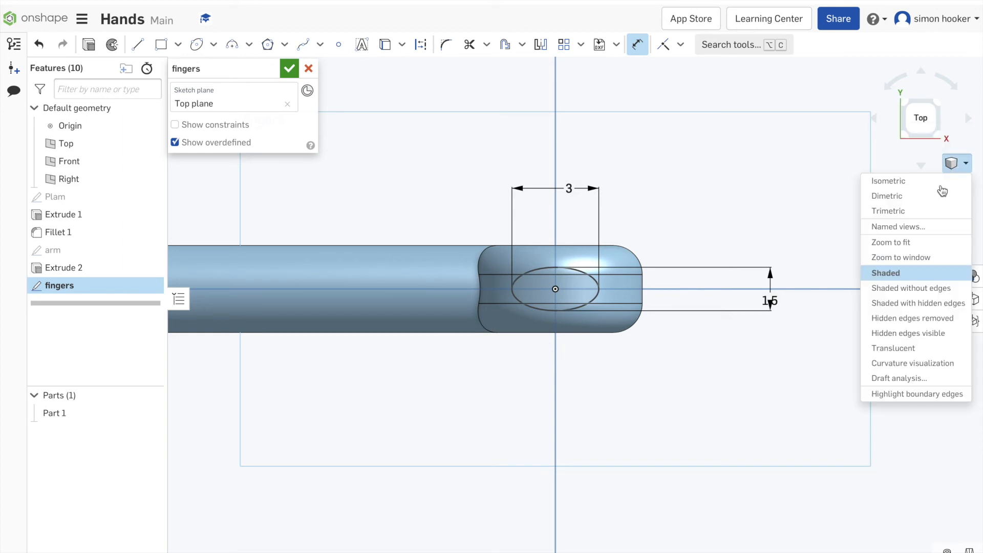
click(912, 185)
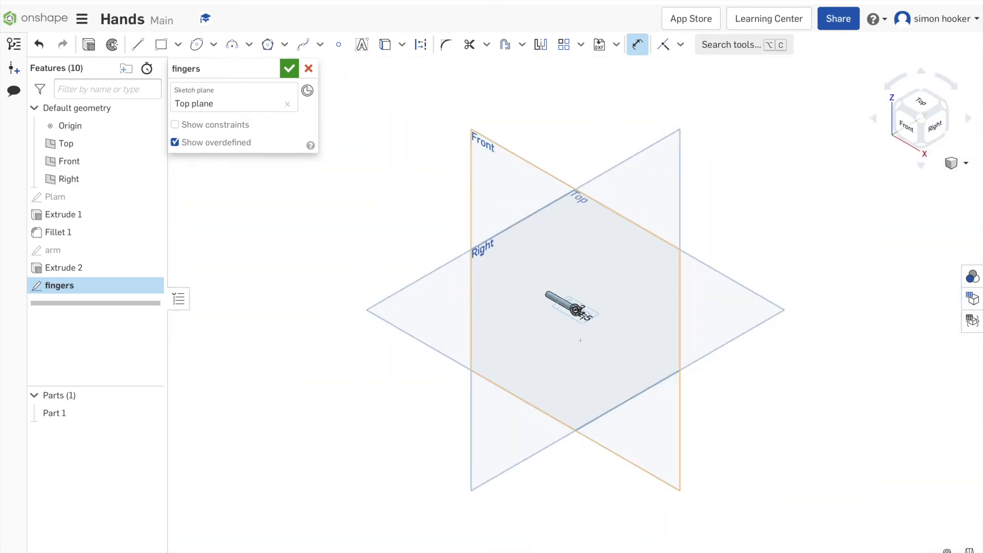
scroll(575, 317, up, 5)
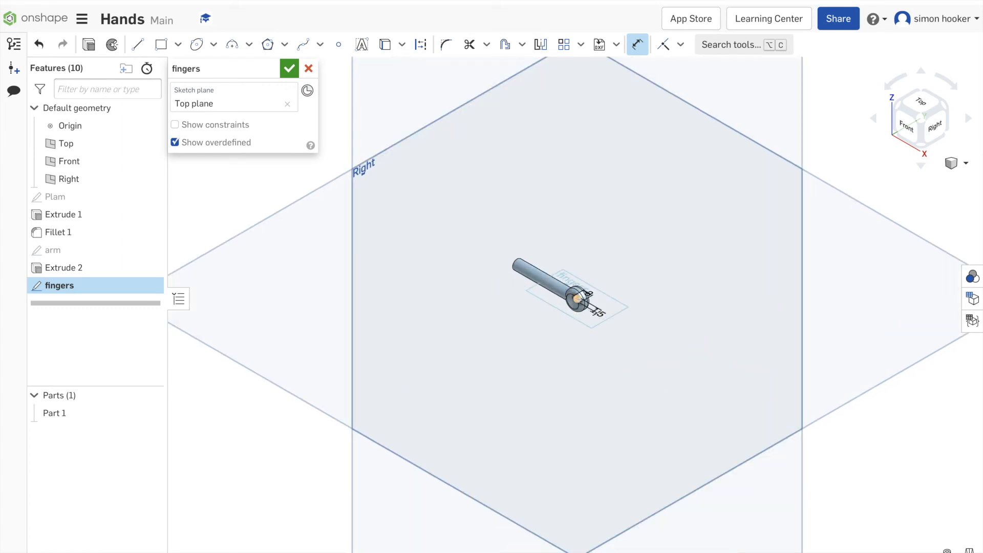
scroll(578, 299, up, 5)
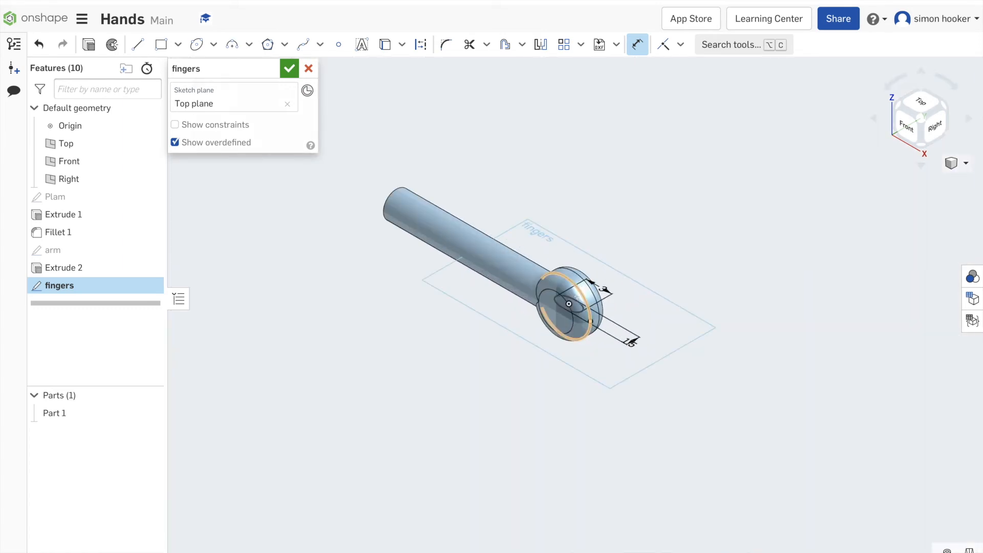
click(284, 72)
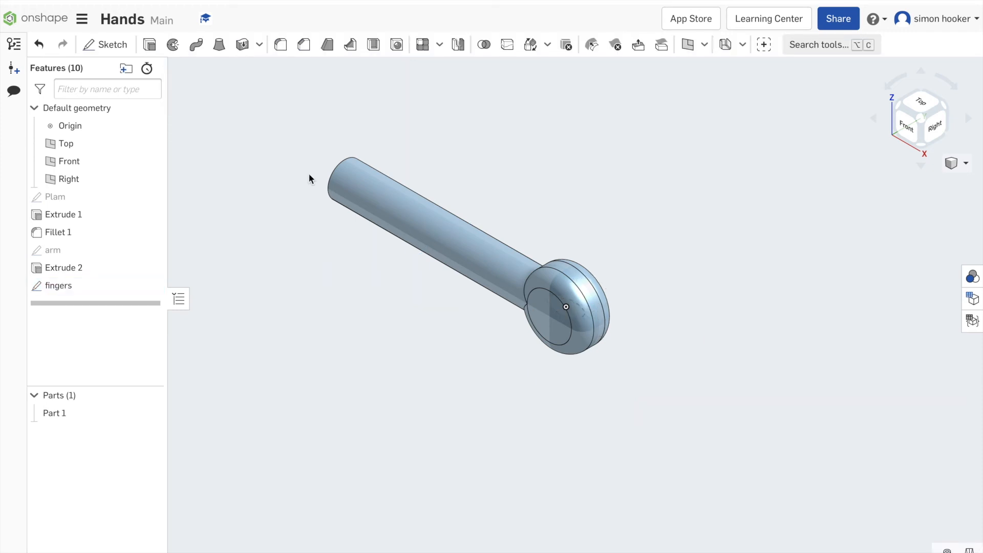
Step: Extrude the fingers sketch as a blind solid 7 mm deep, added to the existing hand part
click(62, 287)
click(149, 44)
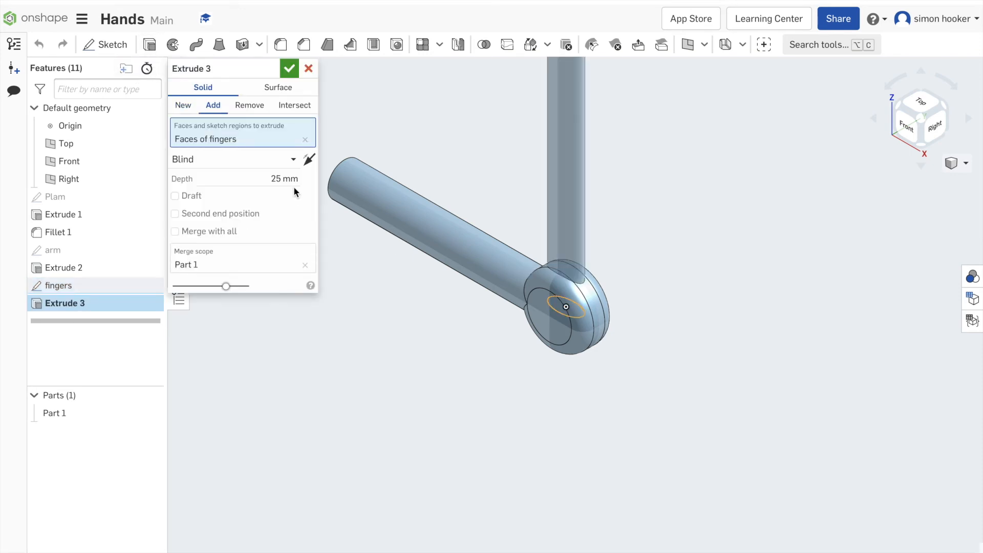
click(277, 179)
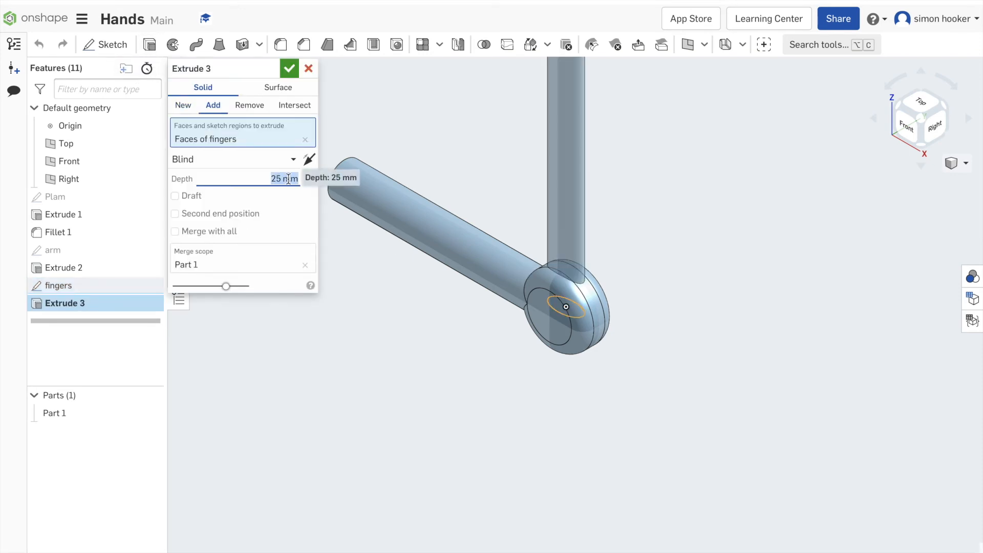
text(7)
key(Return)
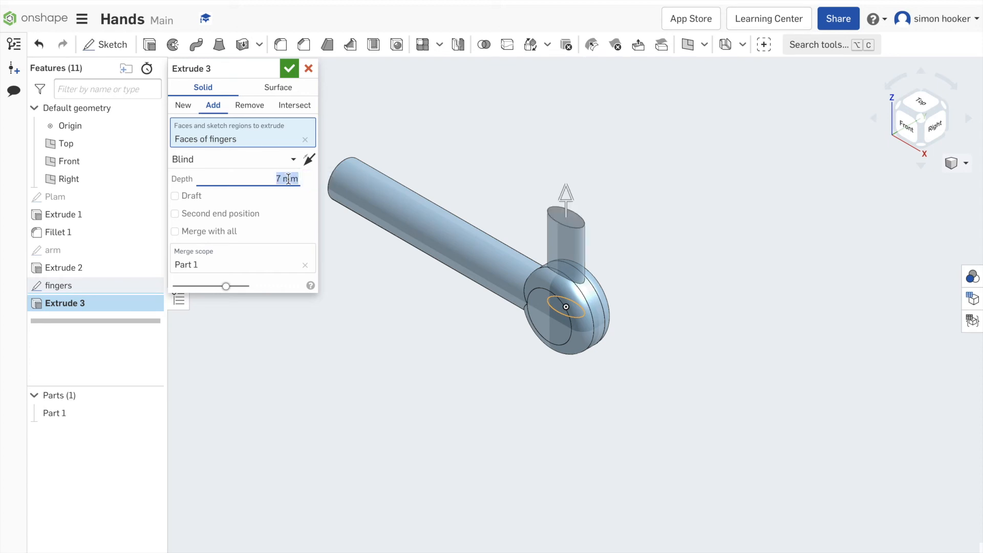
click(294, 72)
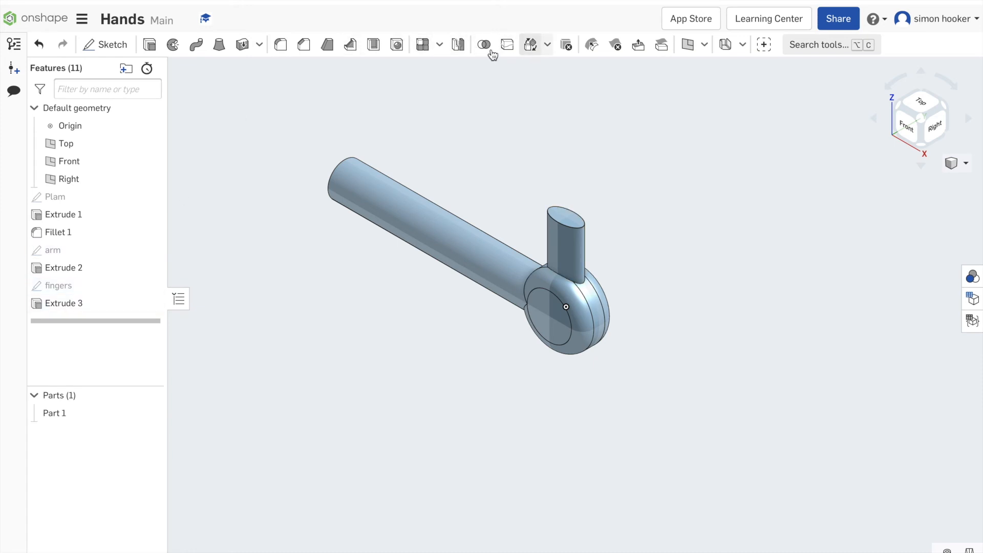
Step: Set up a circular feature pattern of the finger extrude (Extrude 3) around the palm disc's circular fillet edge
click(439, 49)
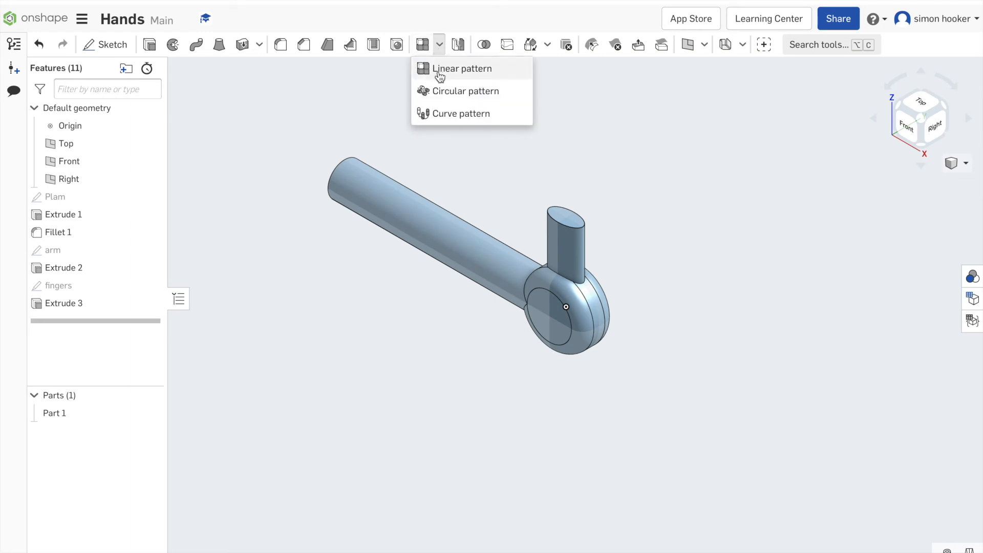
click(442, 92)
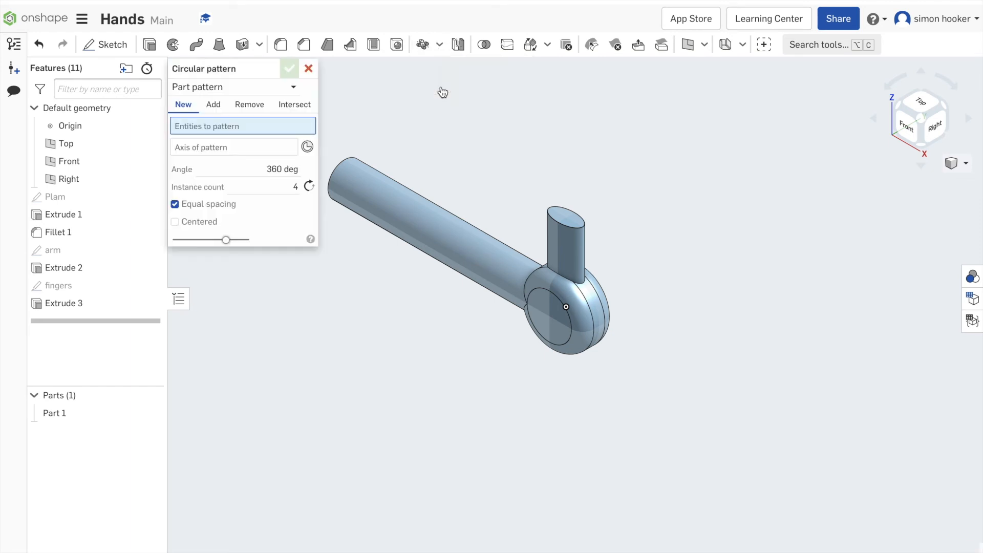
click(296, 88)
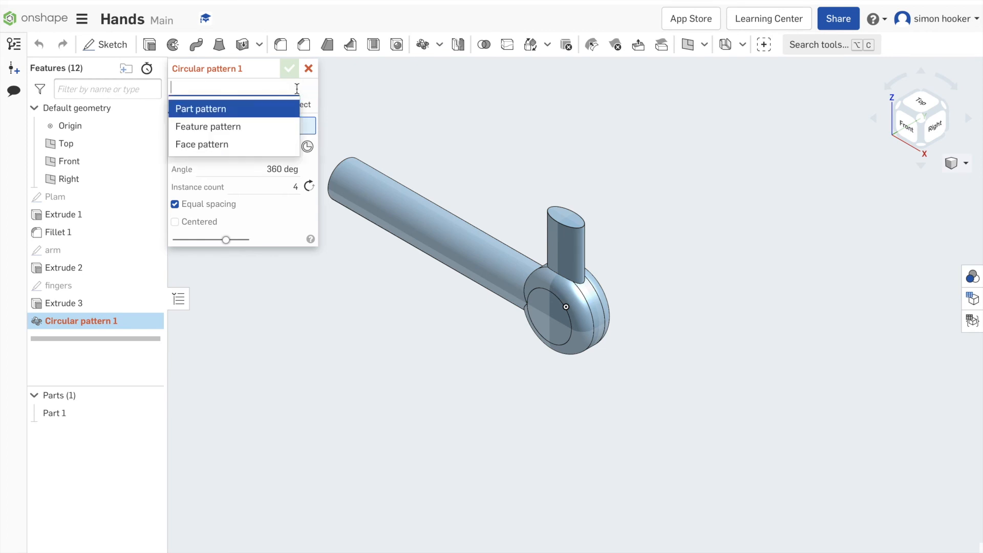
click(263, 128)
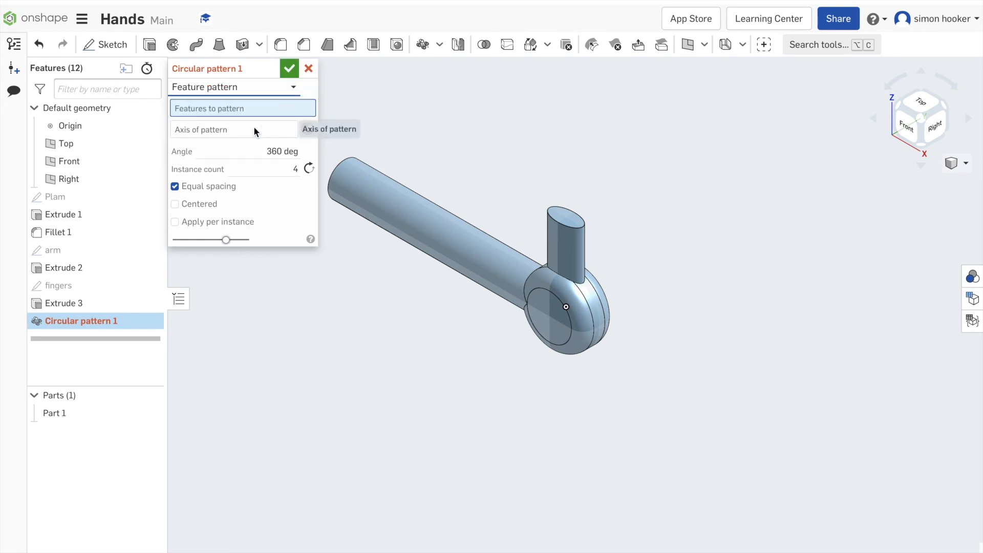
click(255, 130)
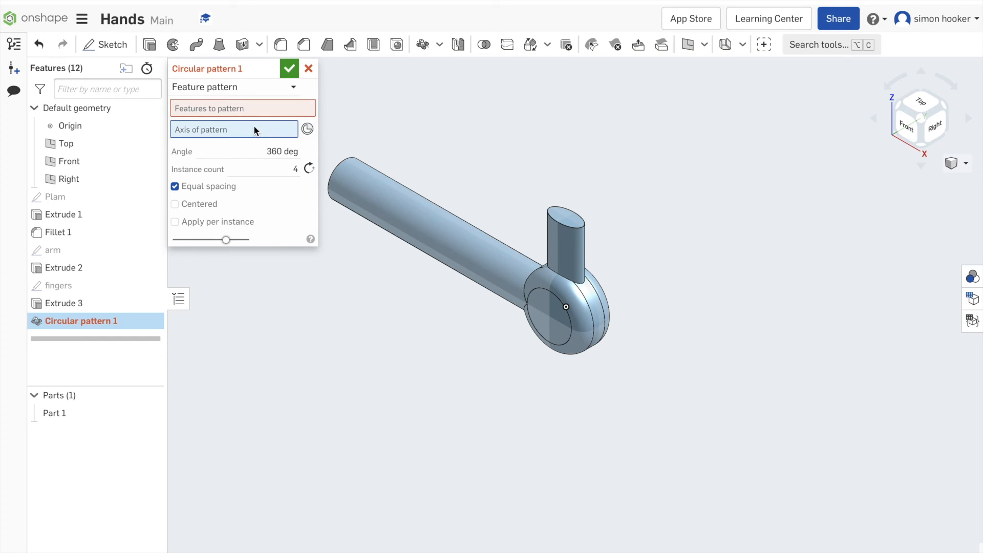
click(567, 336)
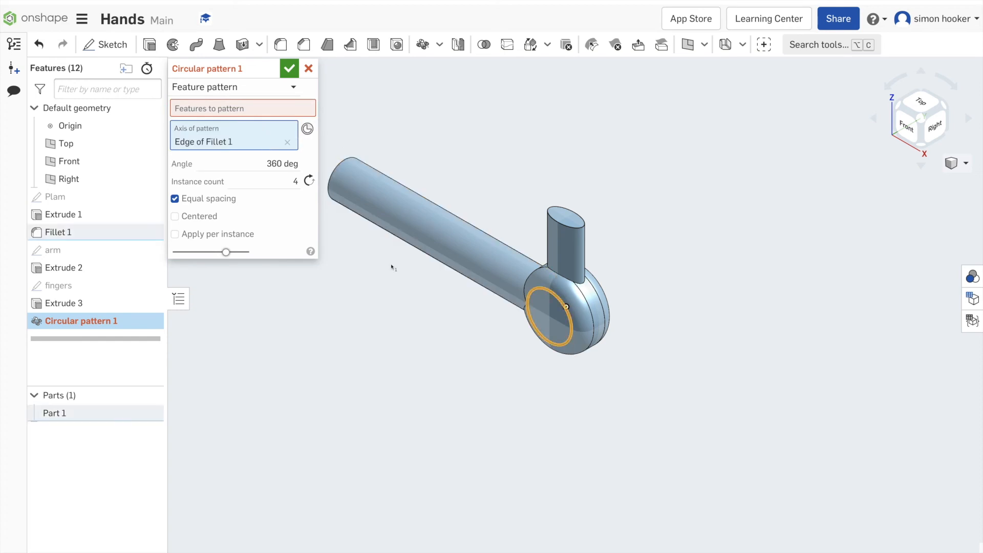
click(223, 107)
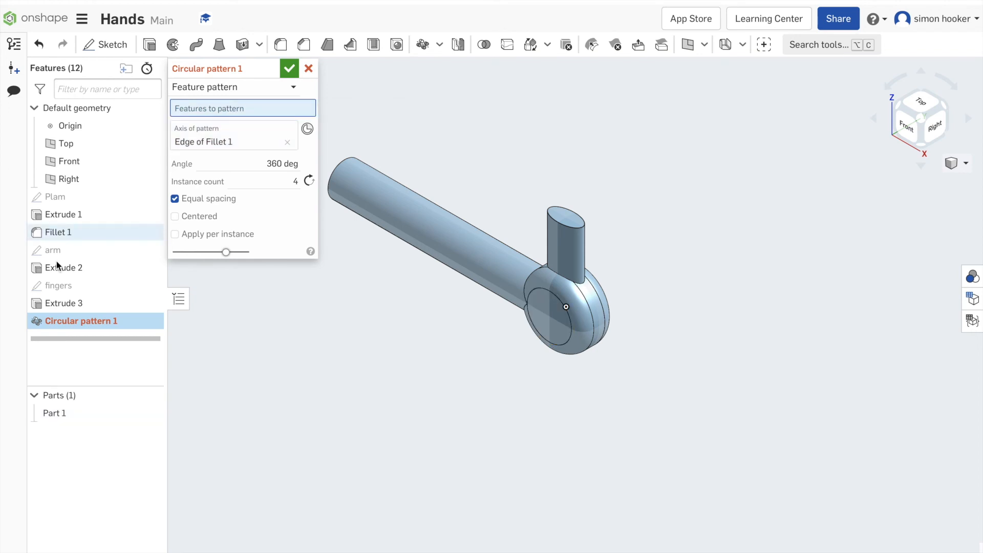
click(72, 303)
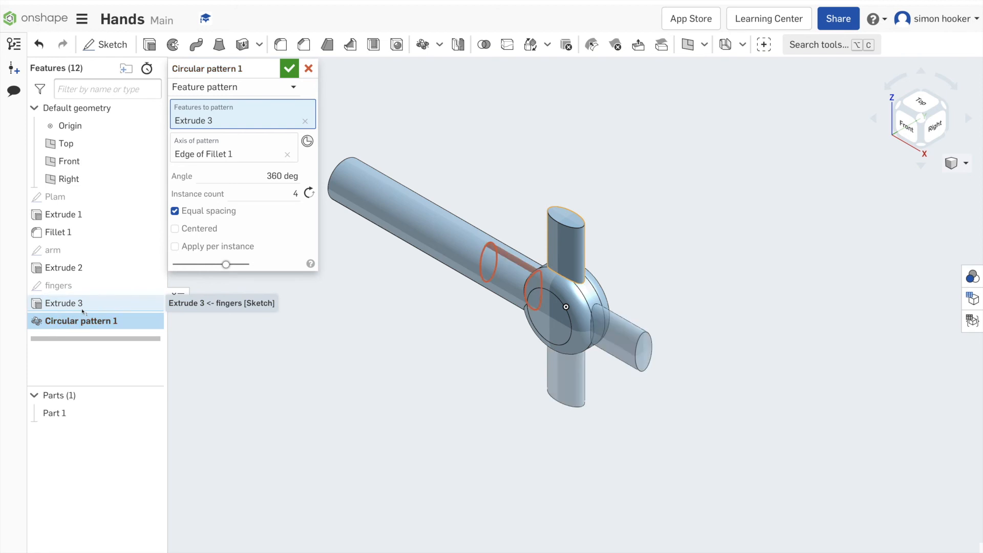
Step: Set the finger circular pattern's angle to 180 deg, enable Apply per instance and accept the pattern
click(295, 194)
click(311, 195)
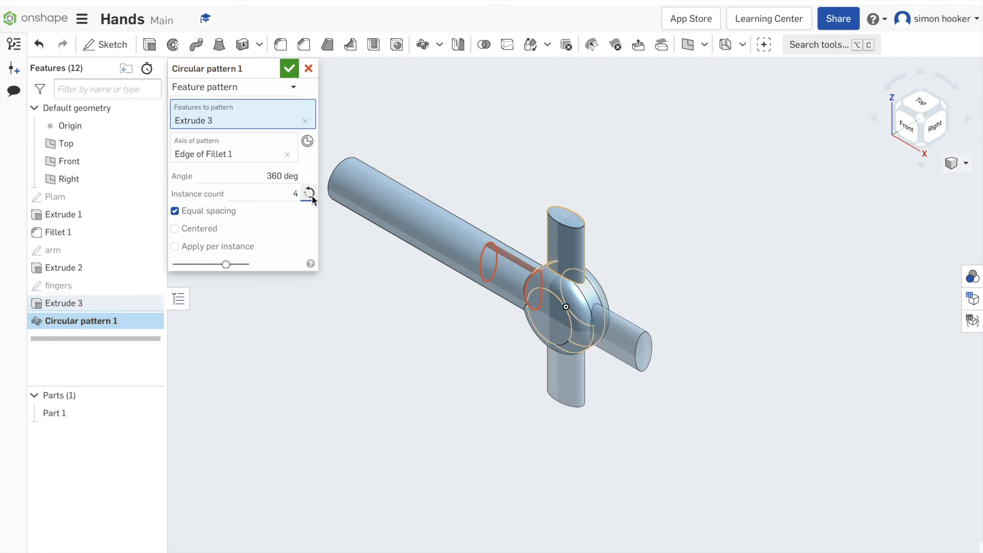
drag(283, 181, 261, 168)
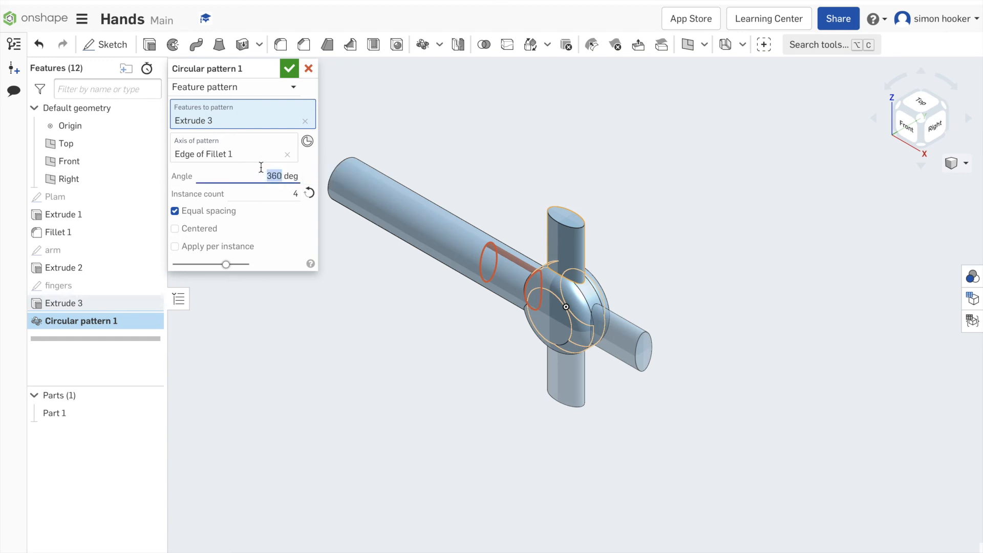
text(18)
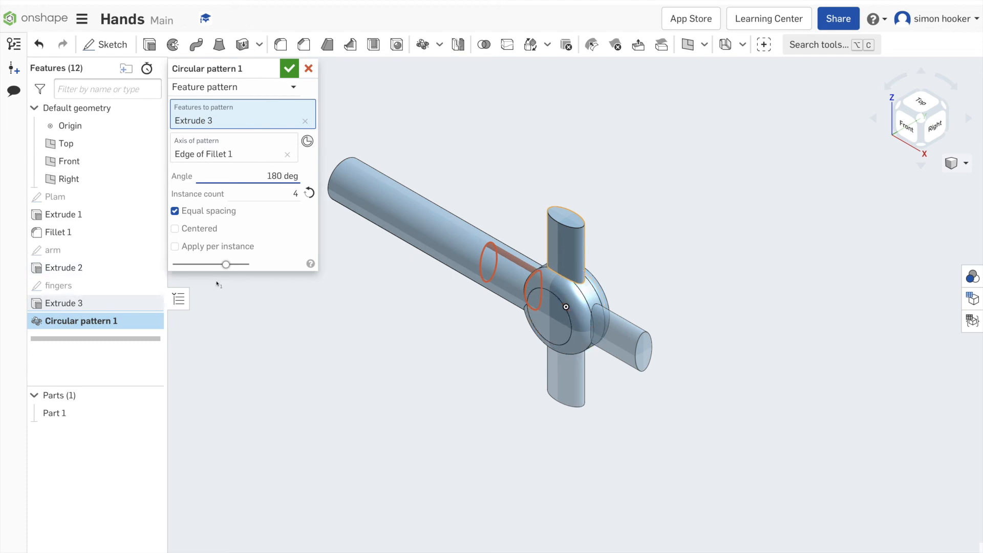
click(311, 196)
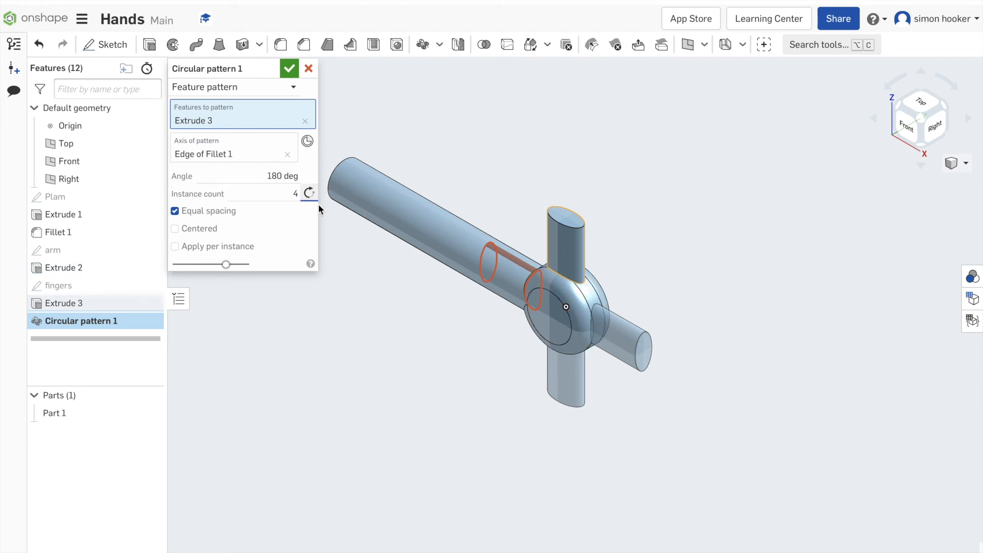
click(190, 246)
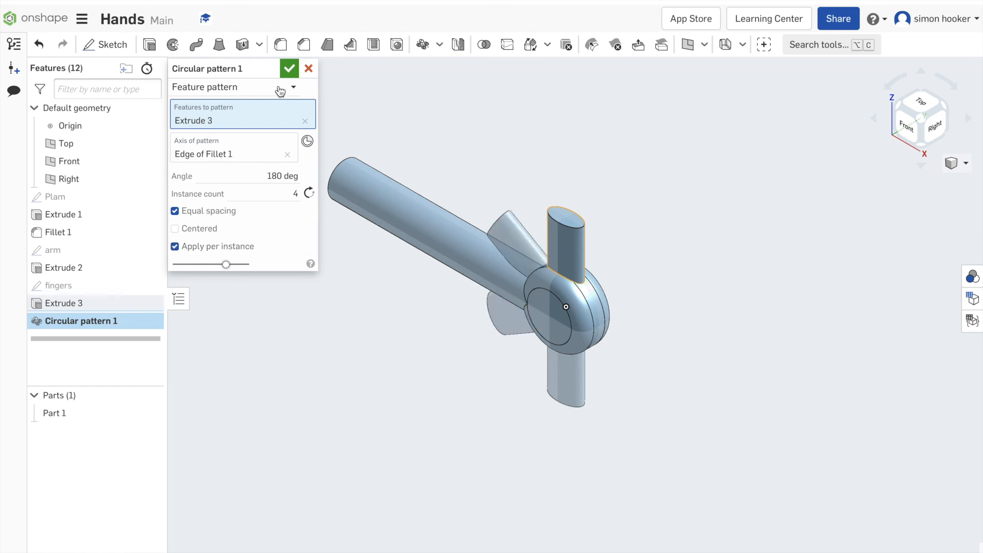
click(288, 68)
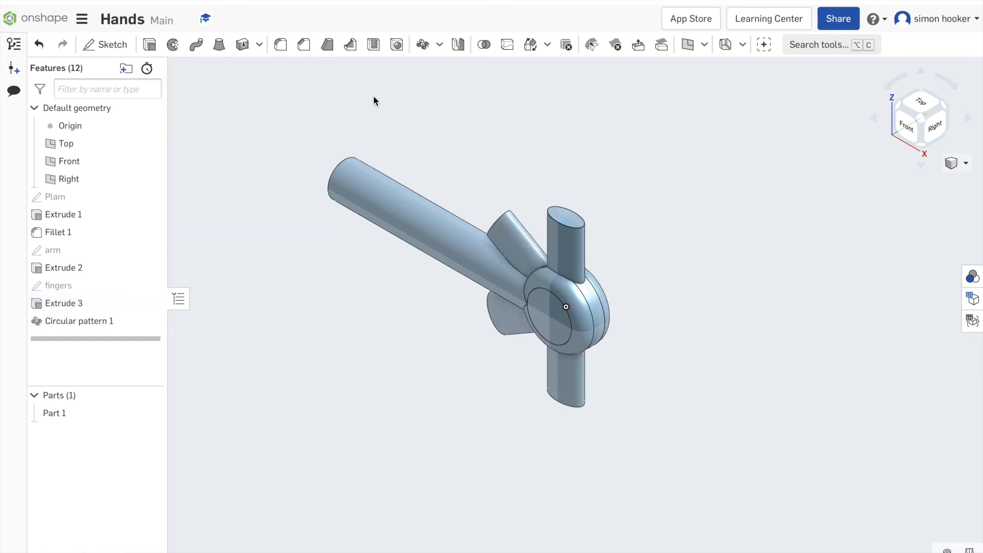
Step: Edit Circular pattern 1 and reverse its direction so the fingers fan out on the side opposite the arm
click(81, 322)
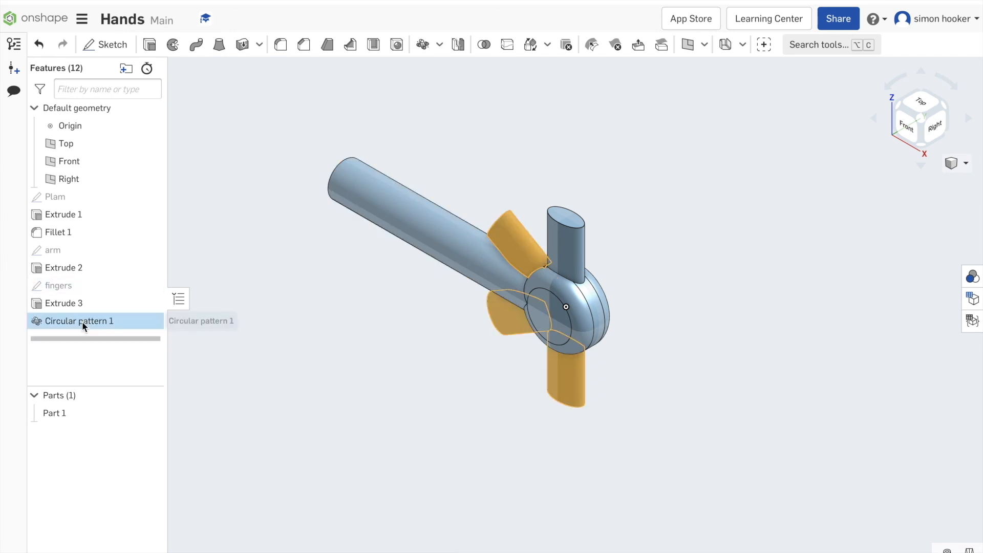
right_click(82, 322)
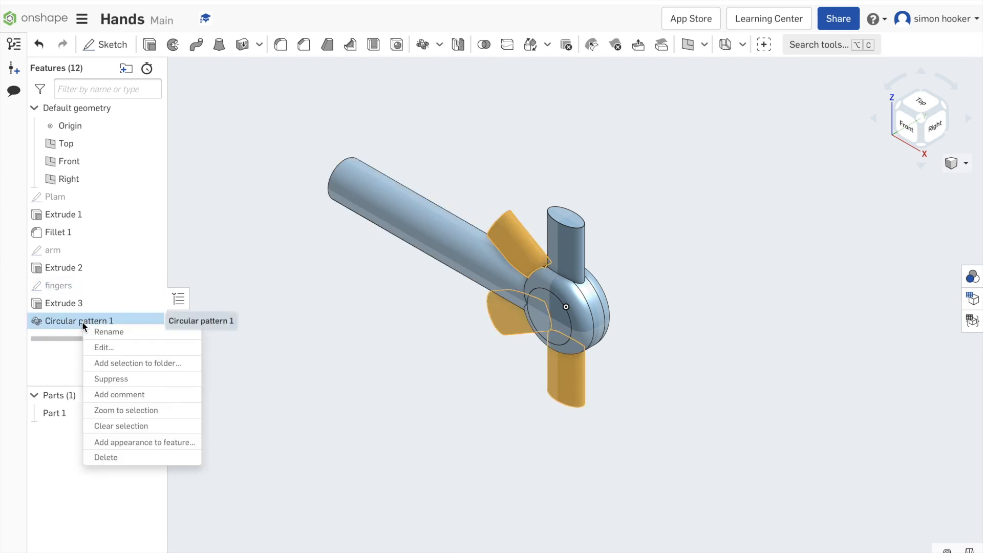
click(109, 347)
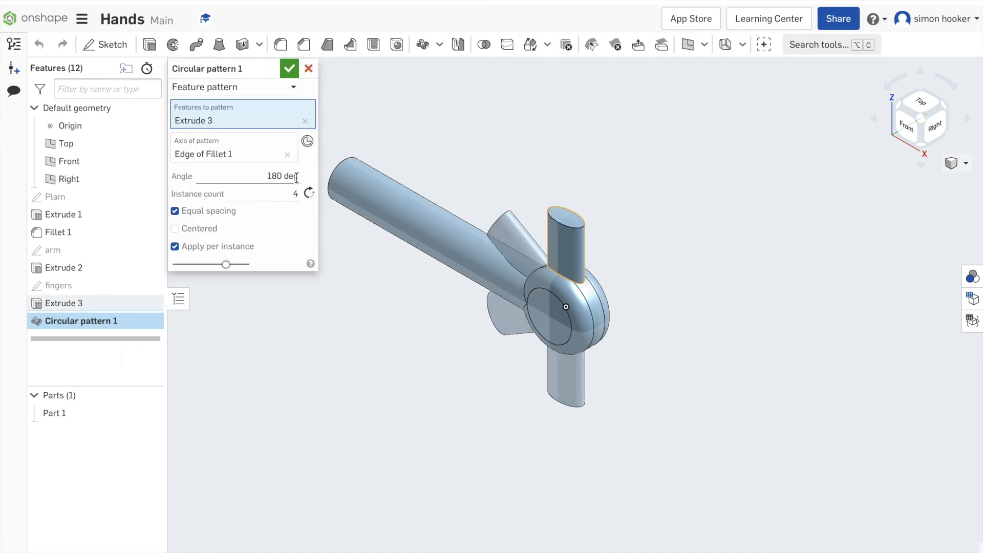
click(309, 193)
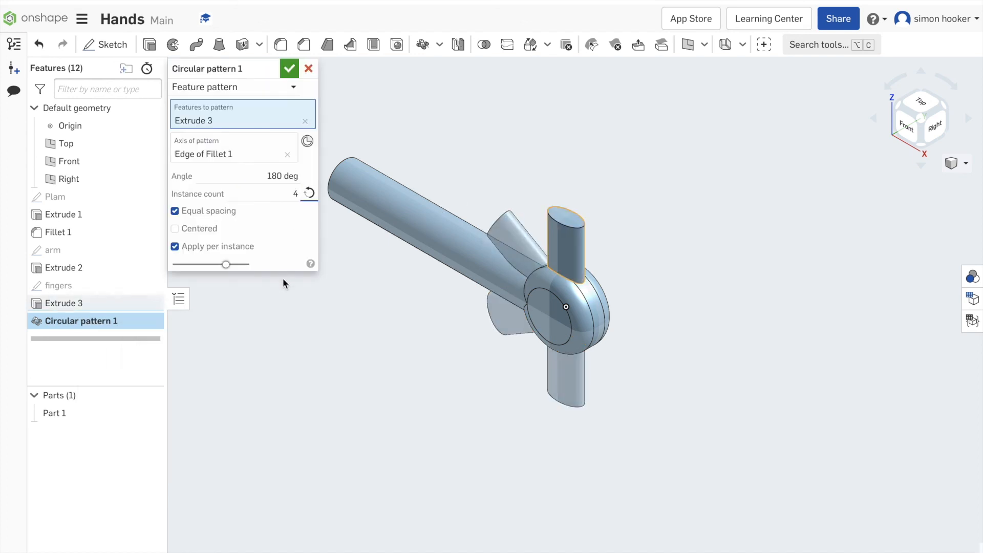
click(289, 69)
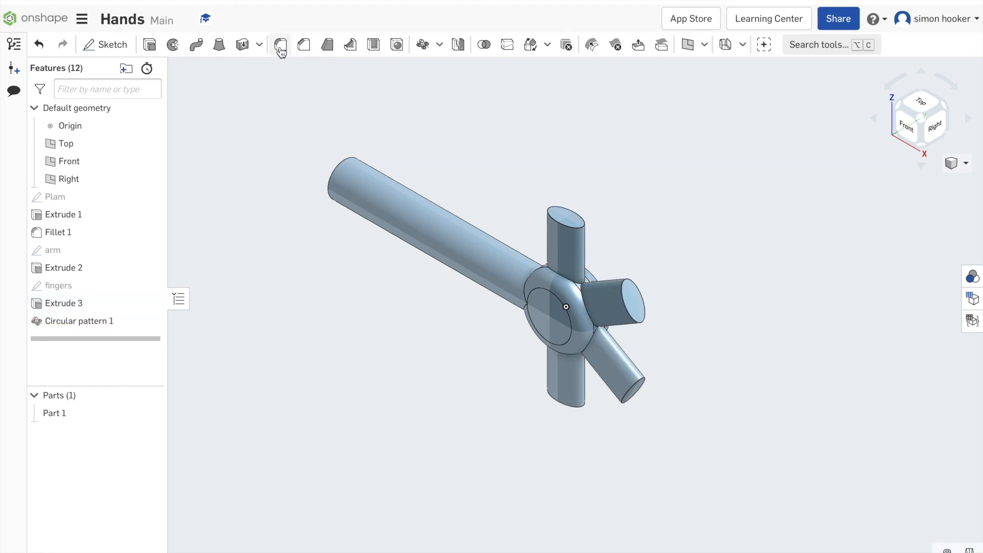
Step: Start a fillet on the end edge of the original upright finger and set its radius to 0.5 mm
key(shift+f)
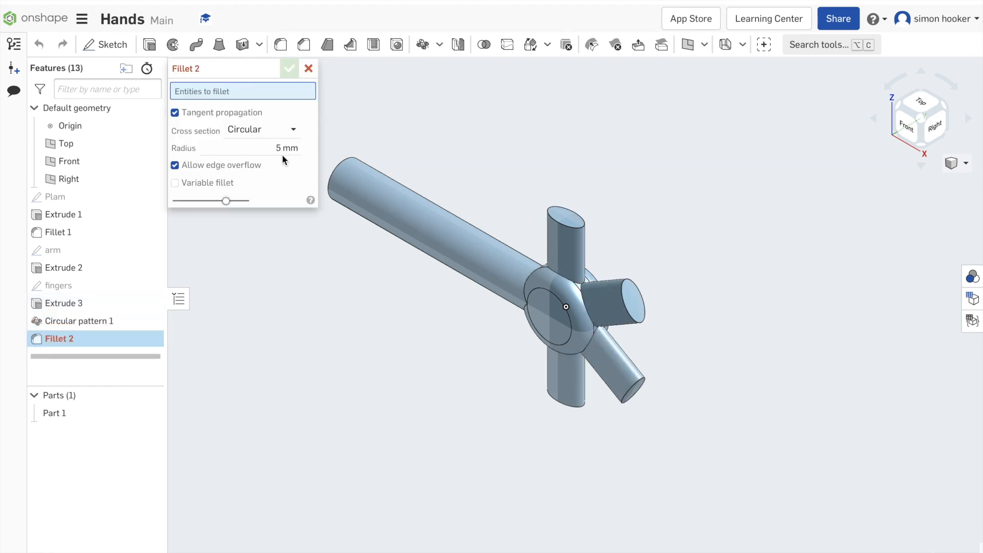
double_click(282, 149)
key(BackSpace)
click(568, 228)
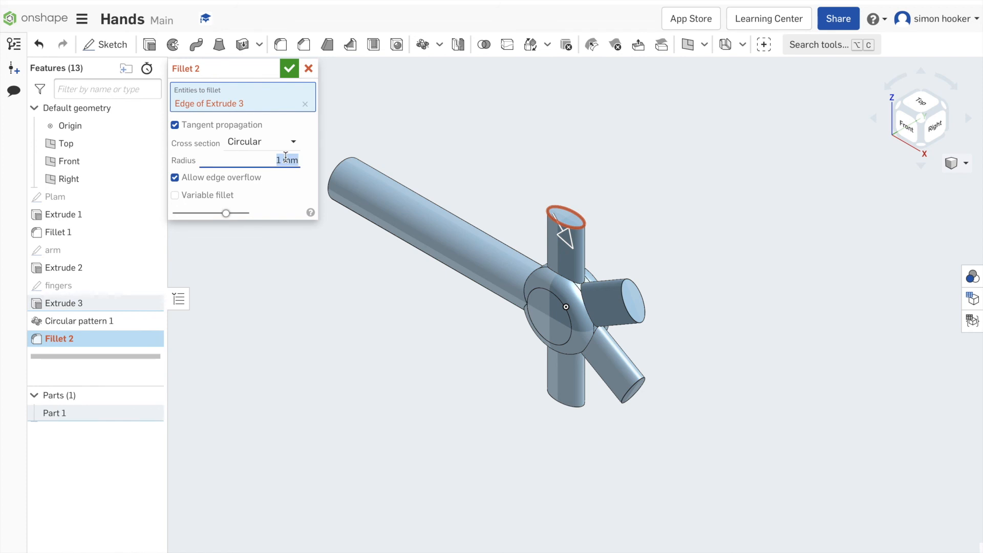
text(.5)
key(Return)
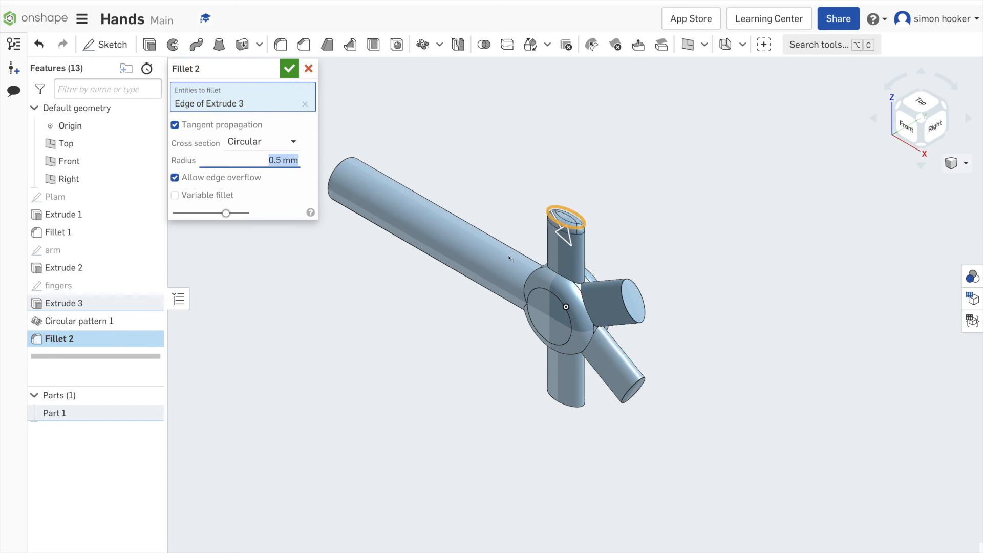
Step: Add the end edges of the three patterned fingers to the fillet and accept it
click(633, 334)
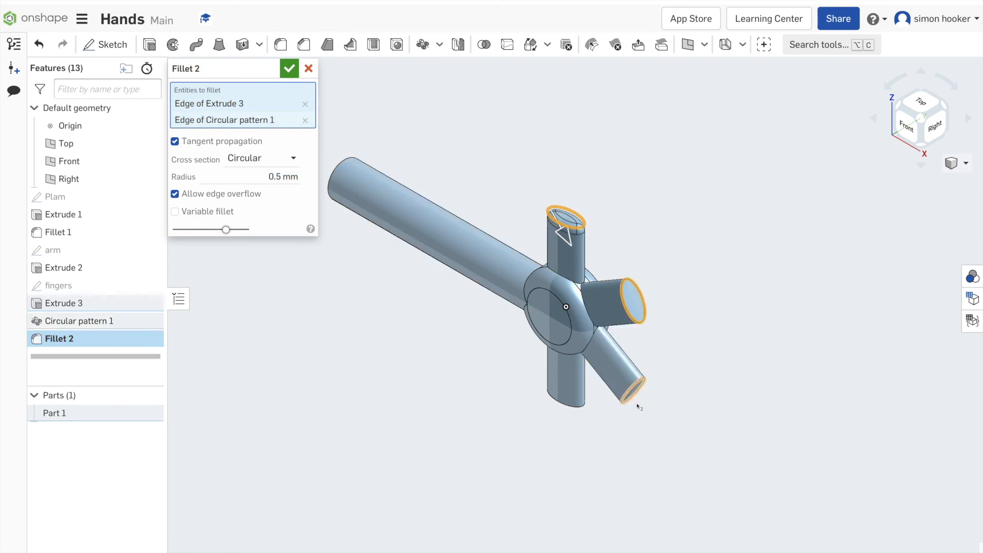
click(634, 401)
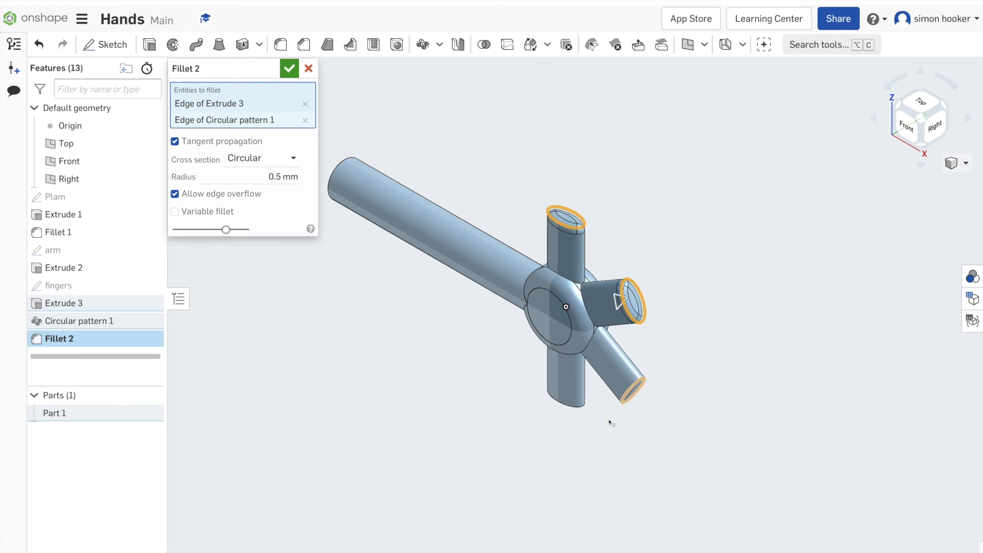
click(565, 420)
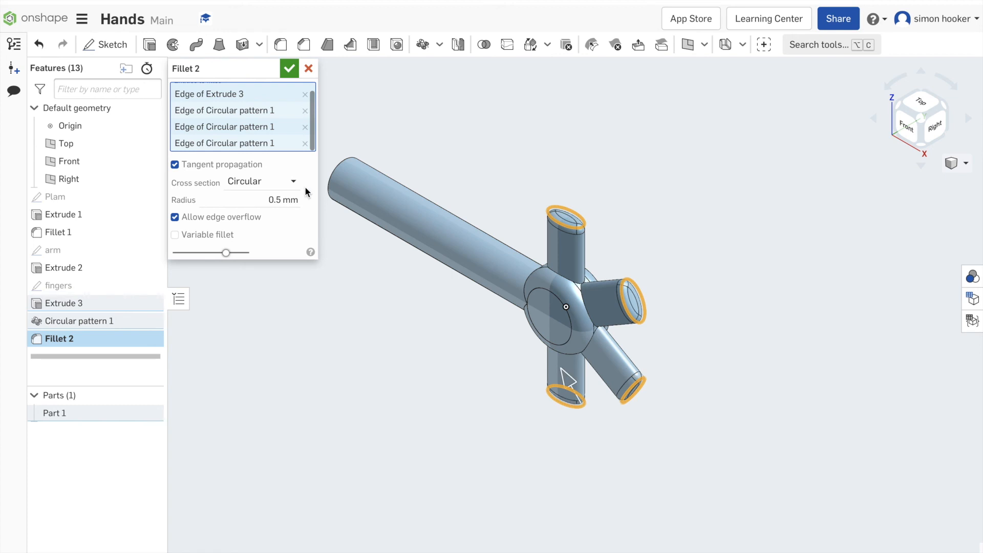
click(289, 69)
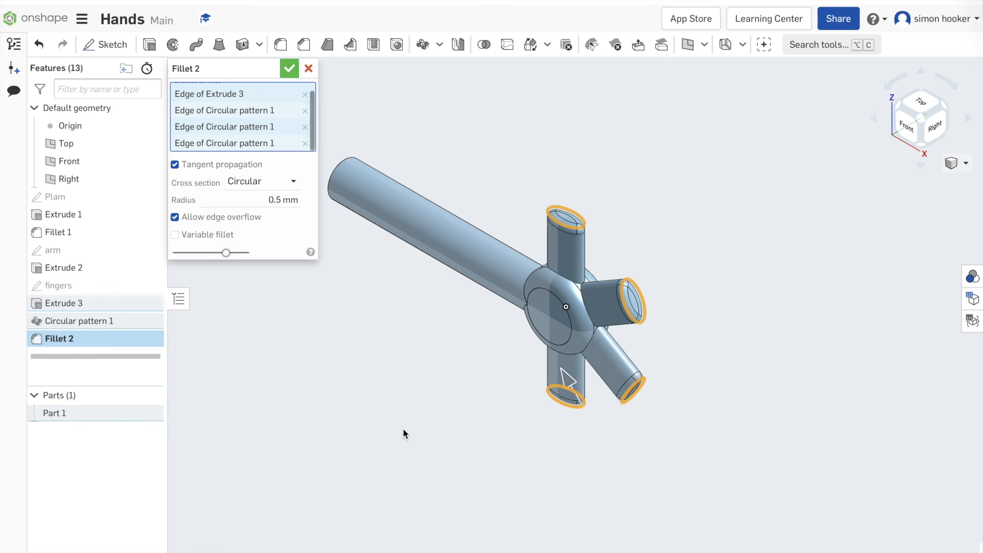